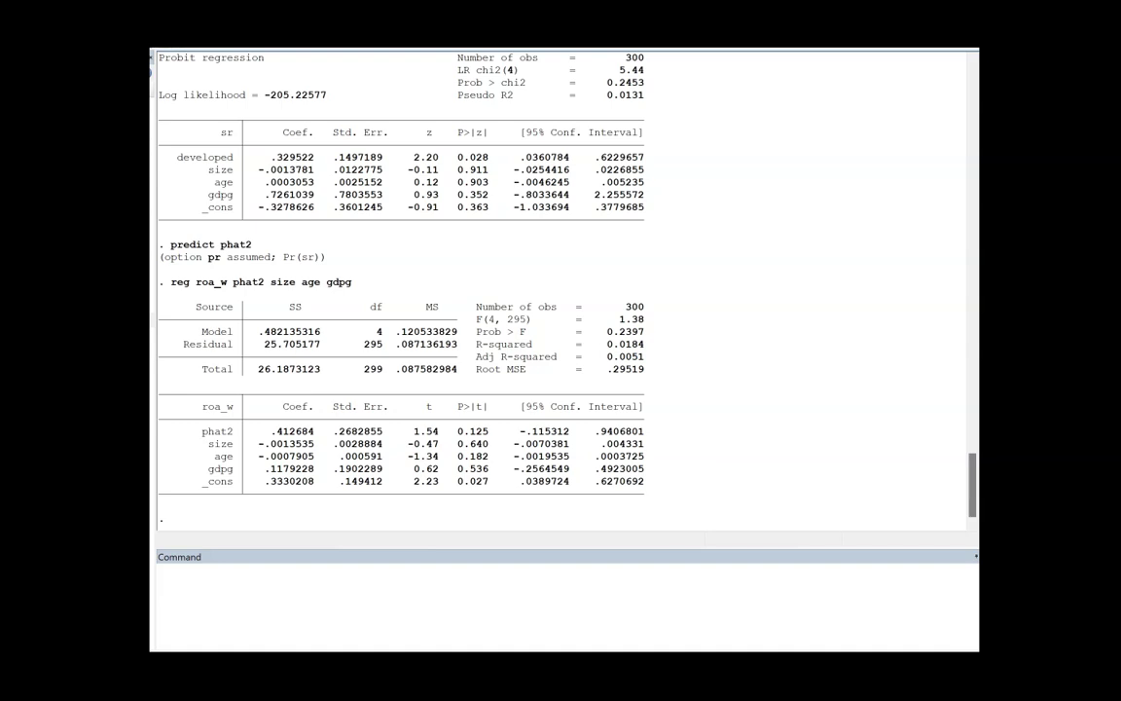
Step: Recall the earlier command 'reg roa_w sr size age gdpg' into the command line
type("reg roa_w sr size age gdpg")
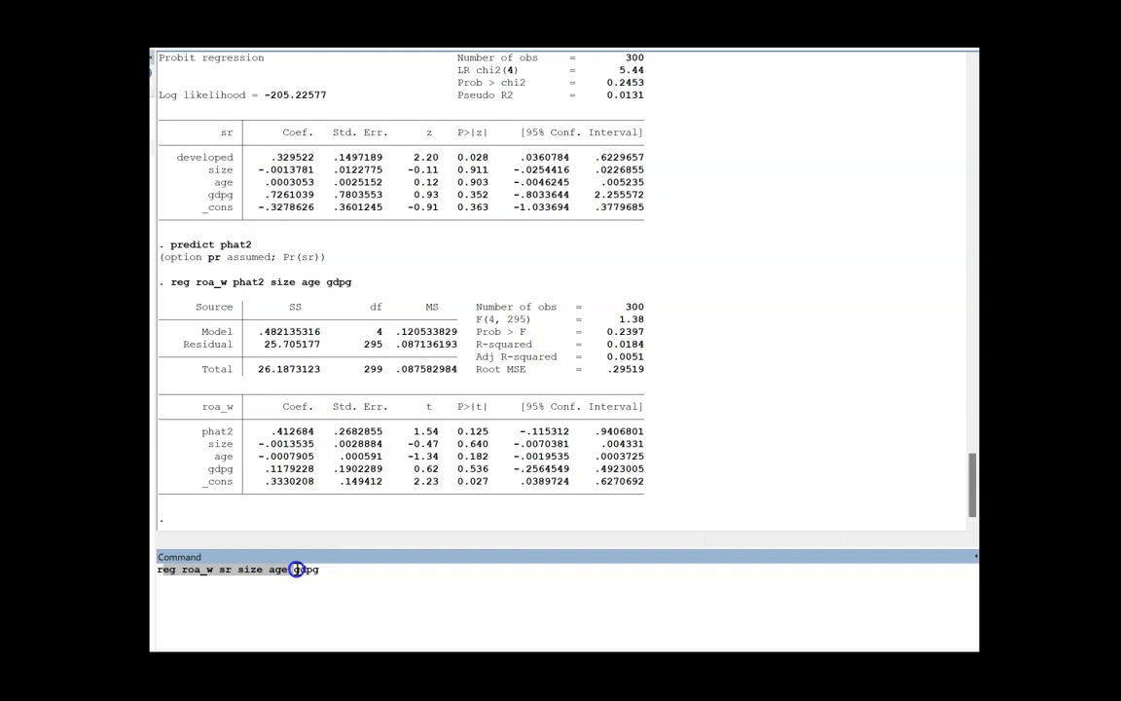
left_click(326, 571)
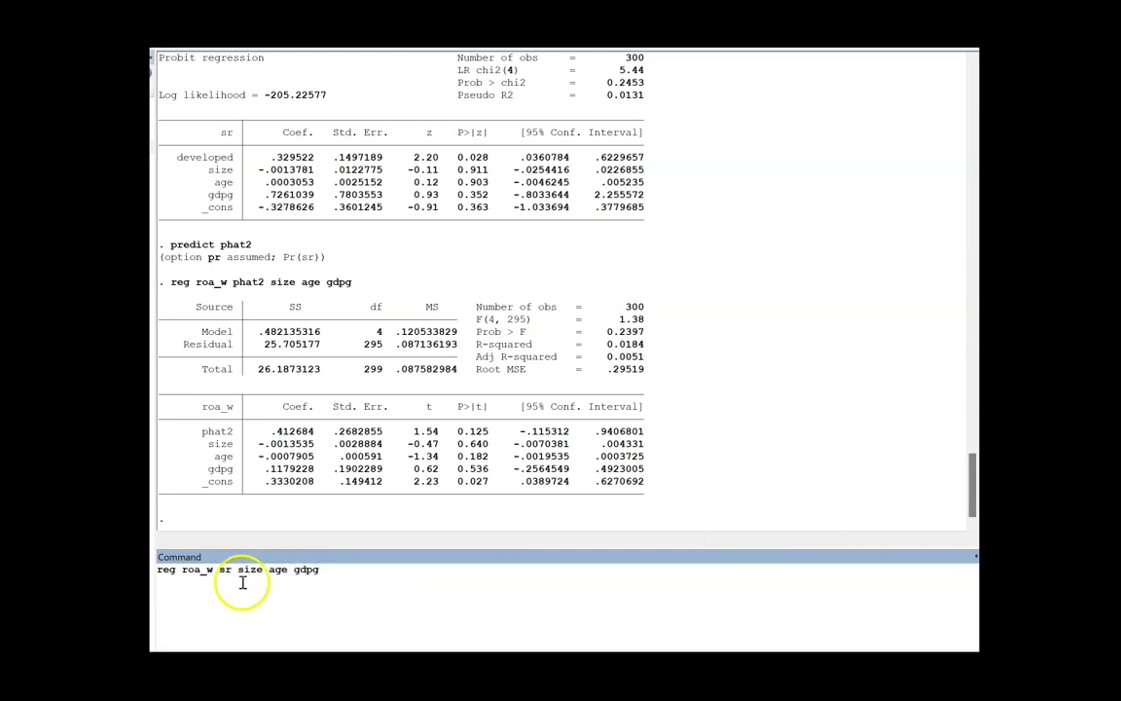
left_click(185, 572)
left_click_drag(185, 571, 208, 572)
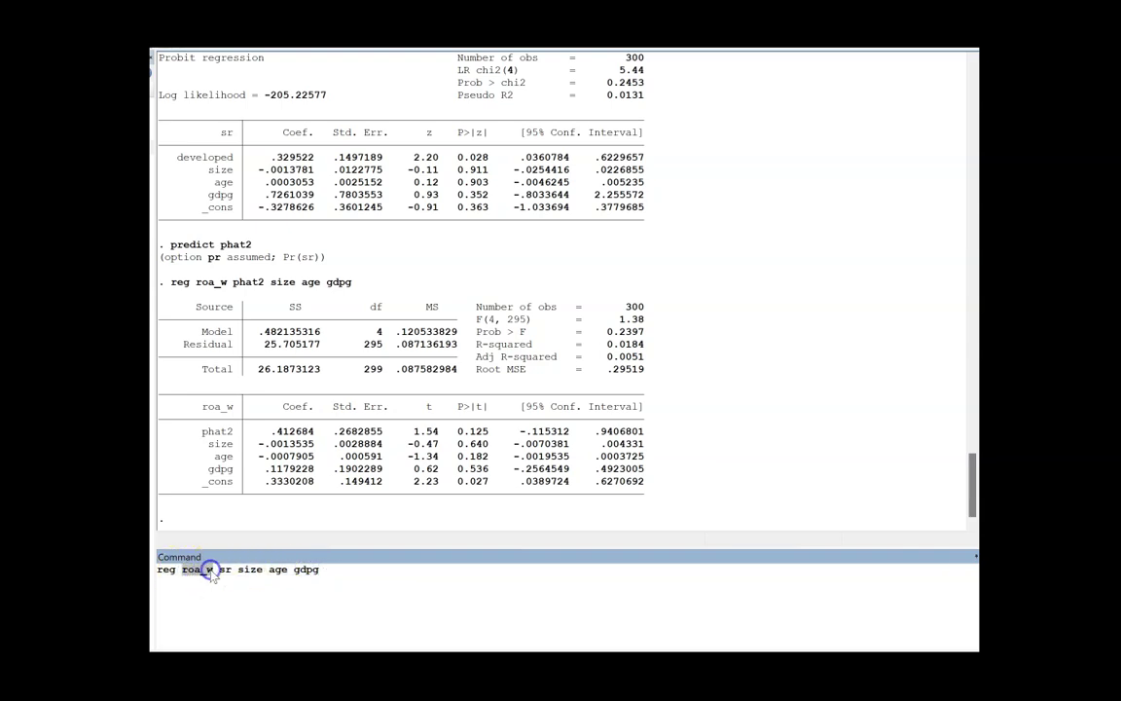
left_click(222, 571)
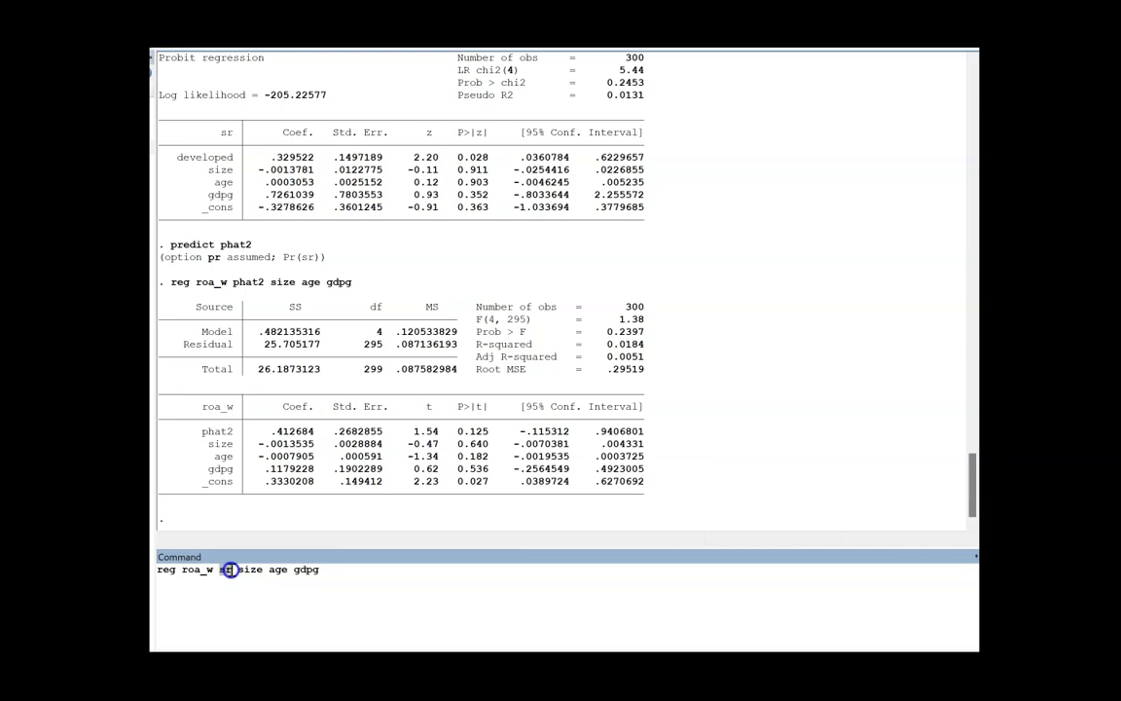
left_click_drag(220, 572, 324, 570)
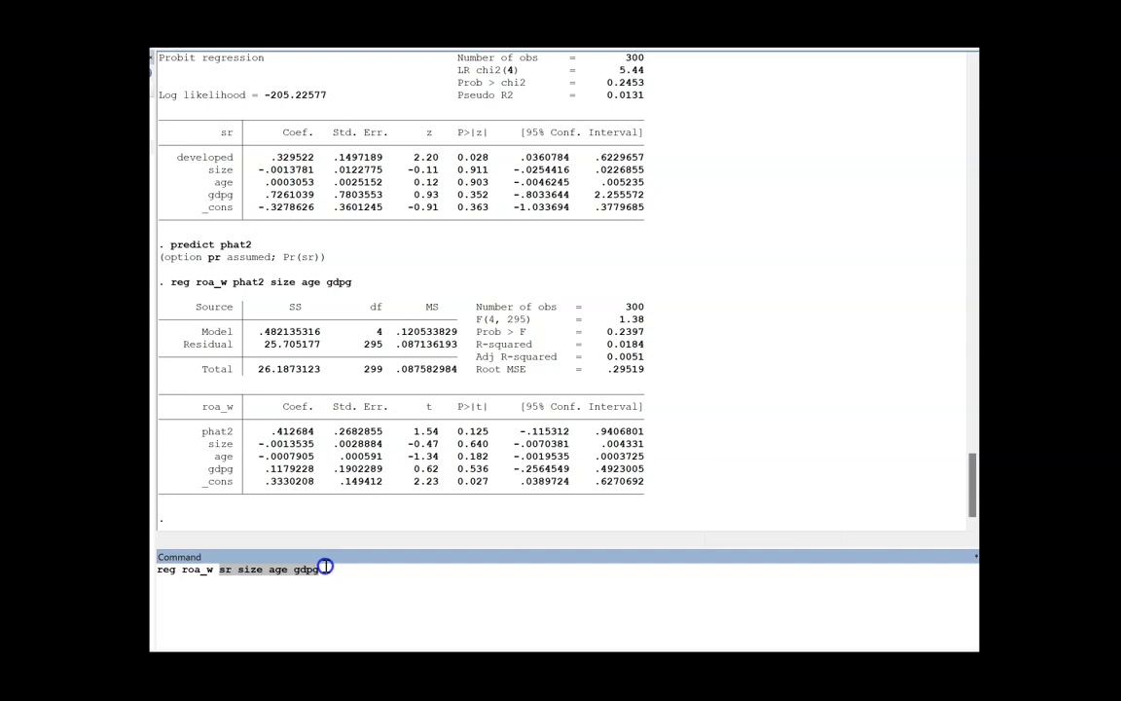
left_click(323, 570)
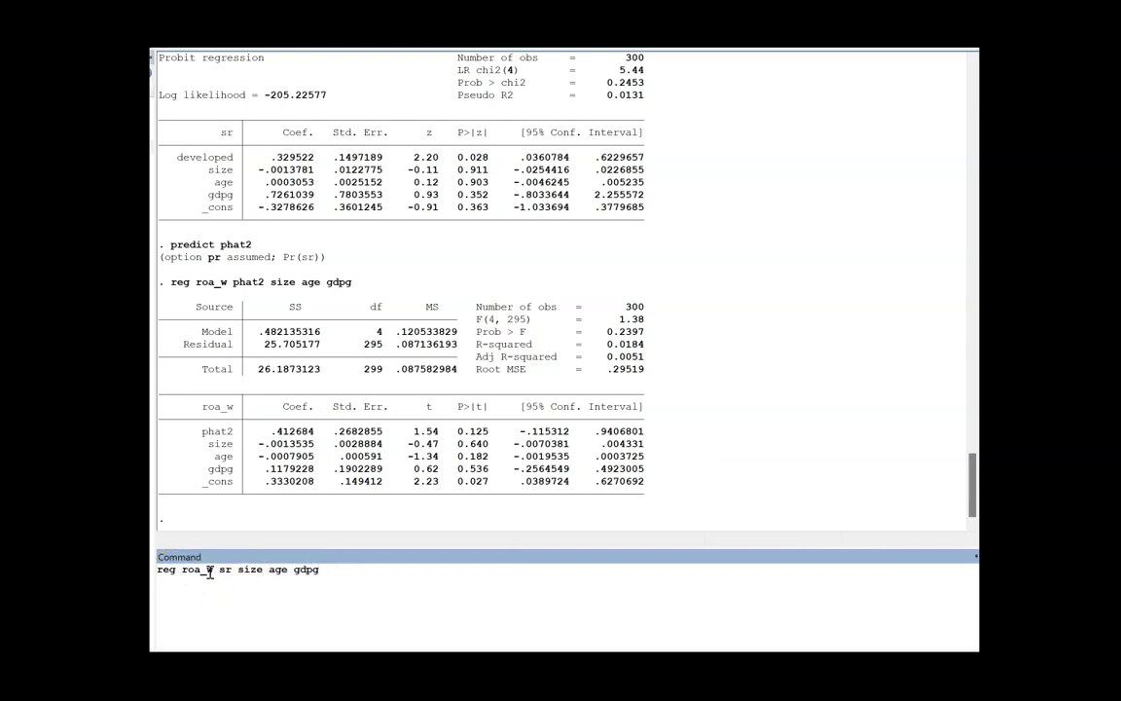
Step: Replace 'reg' at the start of the command with 'ivregress 2sls'
key("shift+Home")
type("ivre")
key("BackSpace")
type("egress 2sl")
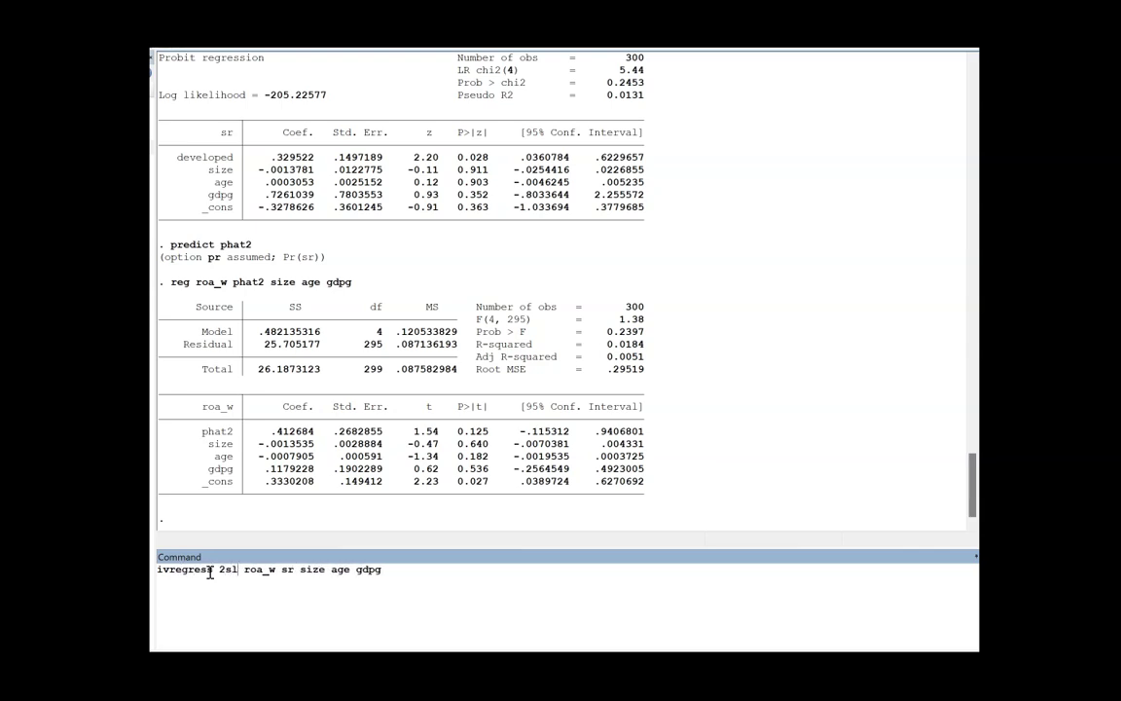
type("s")
left_click(291, 573)
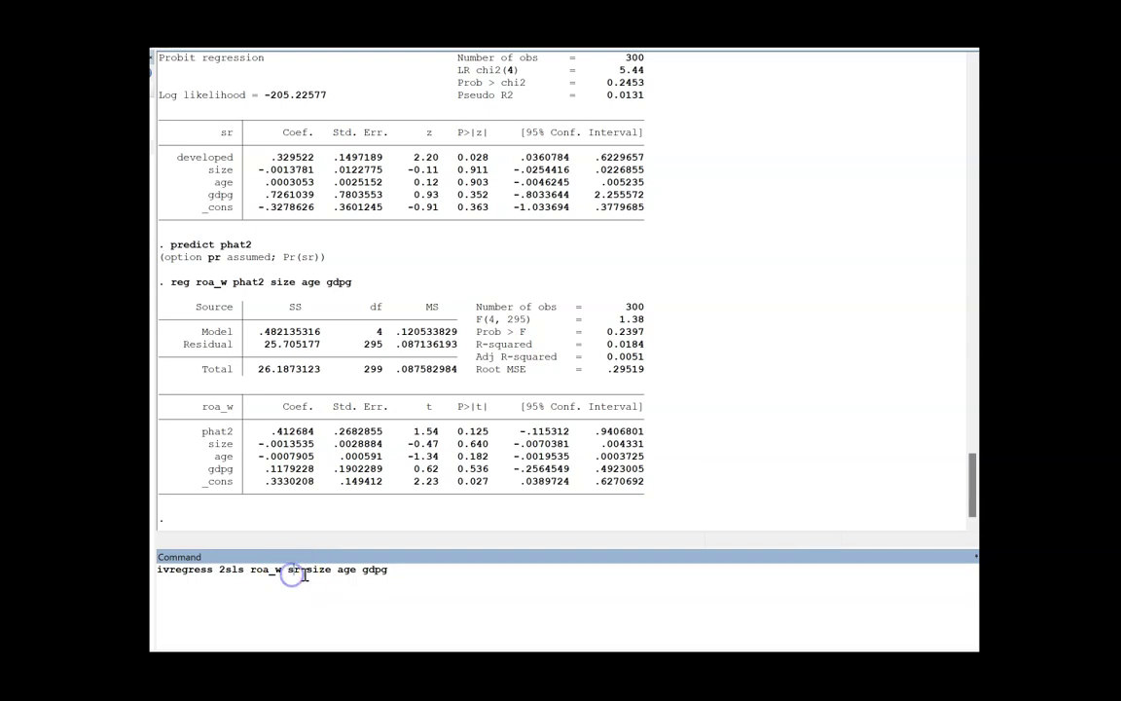
left_click(325, 572)
key("ctrl+shift+Left")
double_click(258, 570)
key("Right")
key("ctrl+shift+Left")
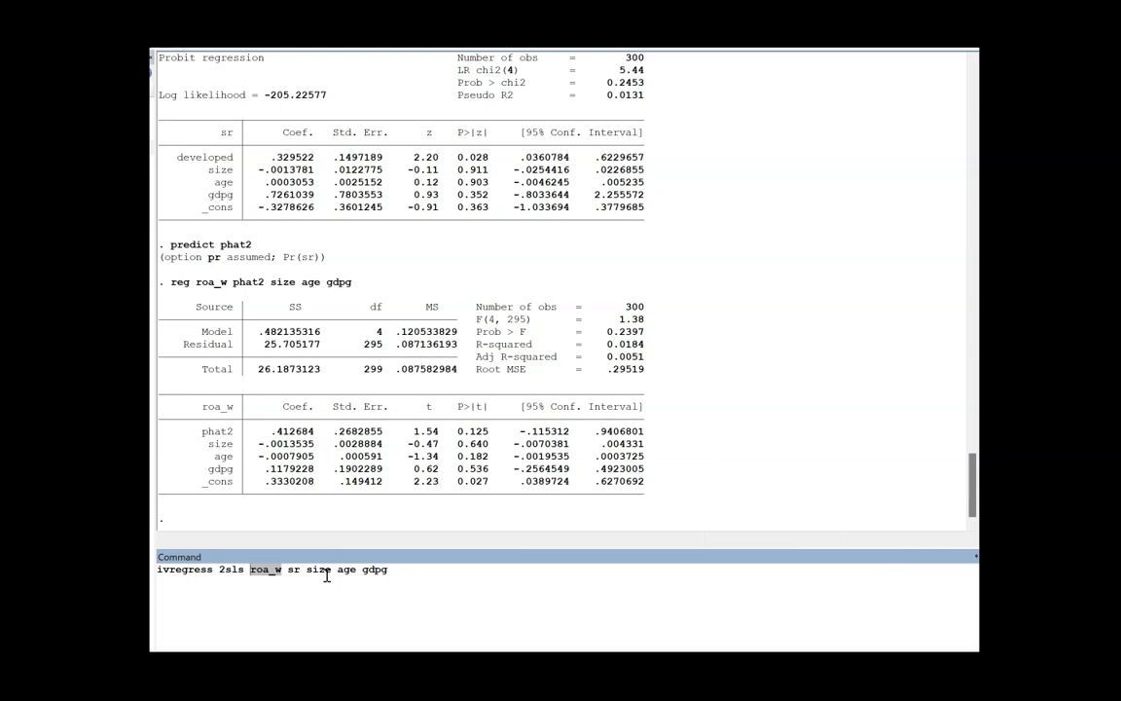
key("Right")
key("ctrl+shift+Right")
Step: Drop sr from the regressor list and append the instrument clause '(sr = developed)'
key("BackSpace")
key("End")
type("(sr = dev")
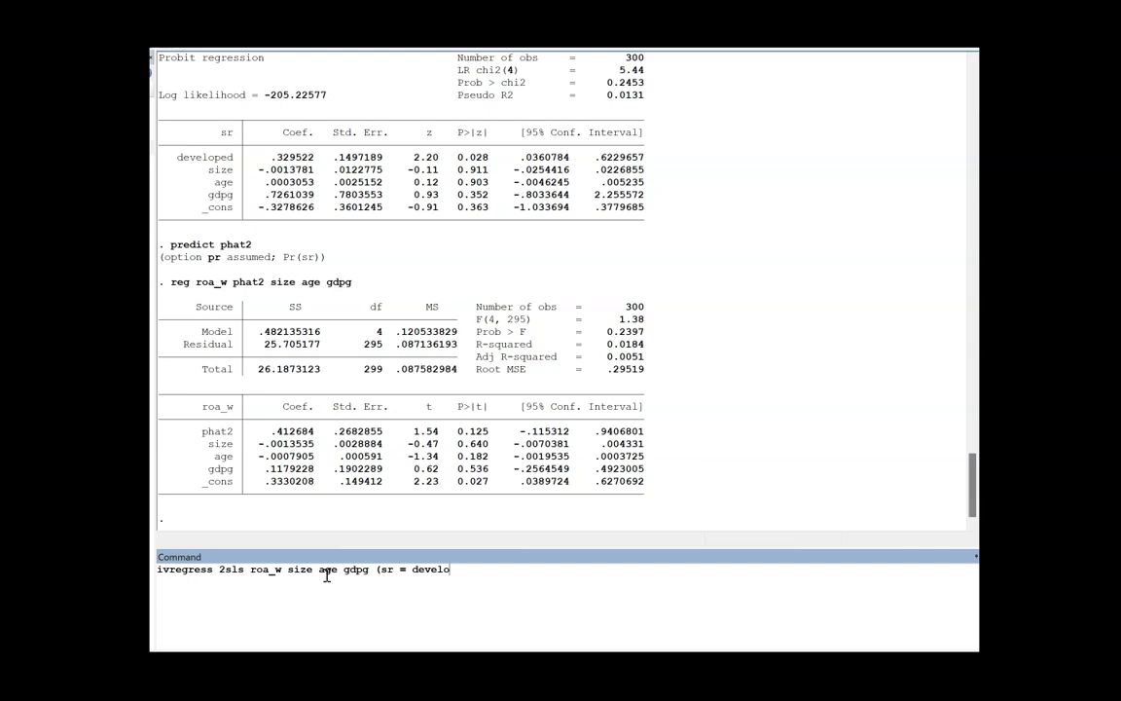
type("ped)")
Step: Run the 2SLS regression and highlight its title, 300 observations, Wald chi2(4) and instrumented sr
key("Return")
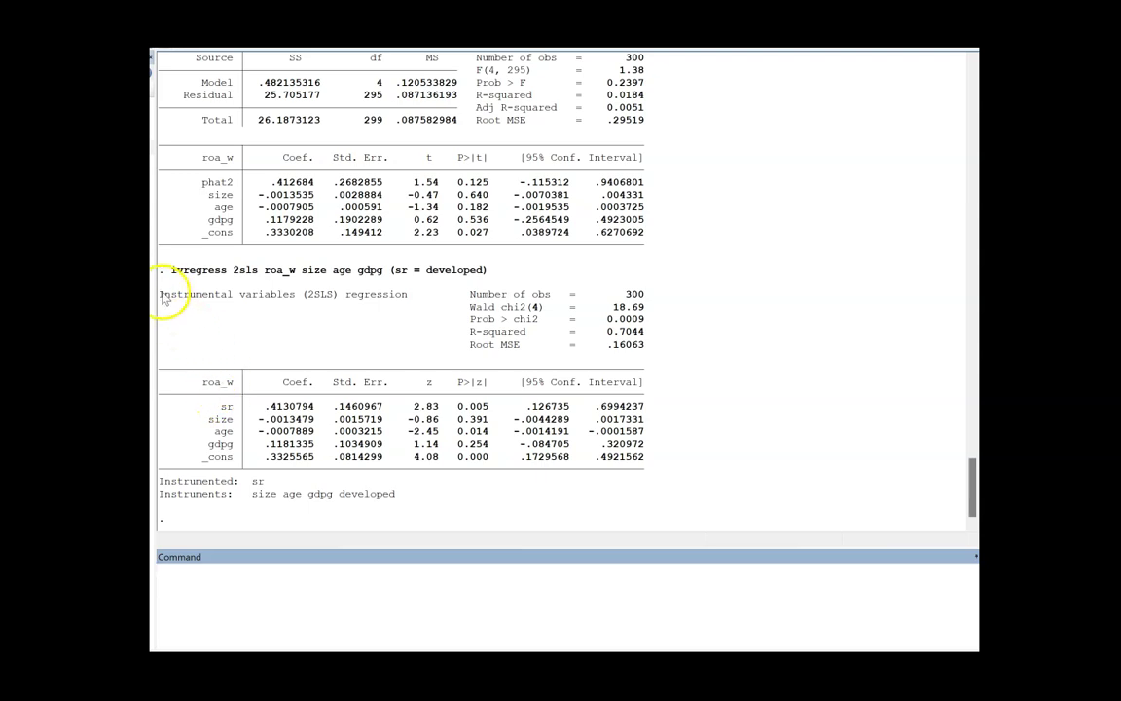
left_click_drag(160, 294, 408, 300)
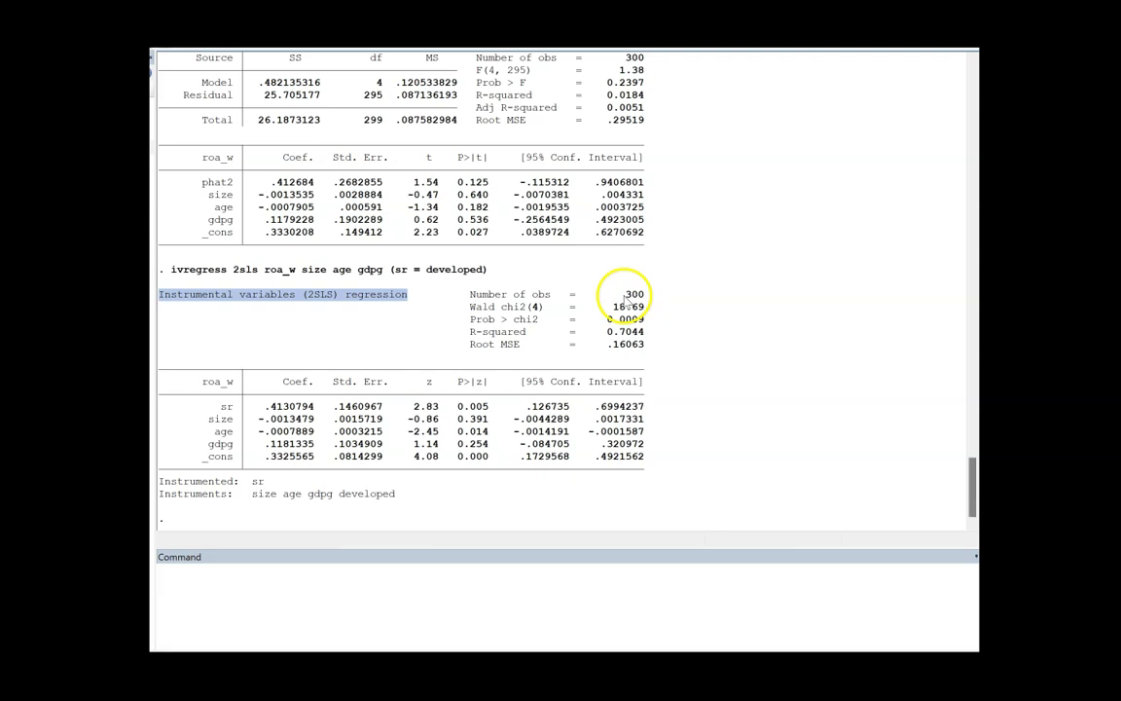
left_click_drag(628, 296, 645, 301)
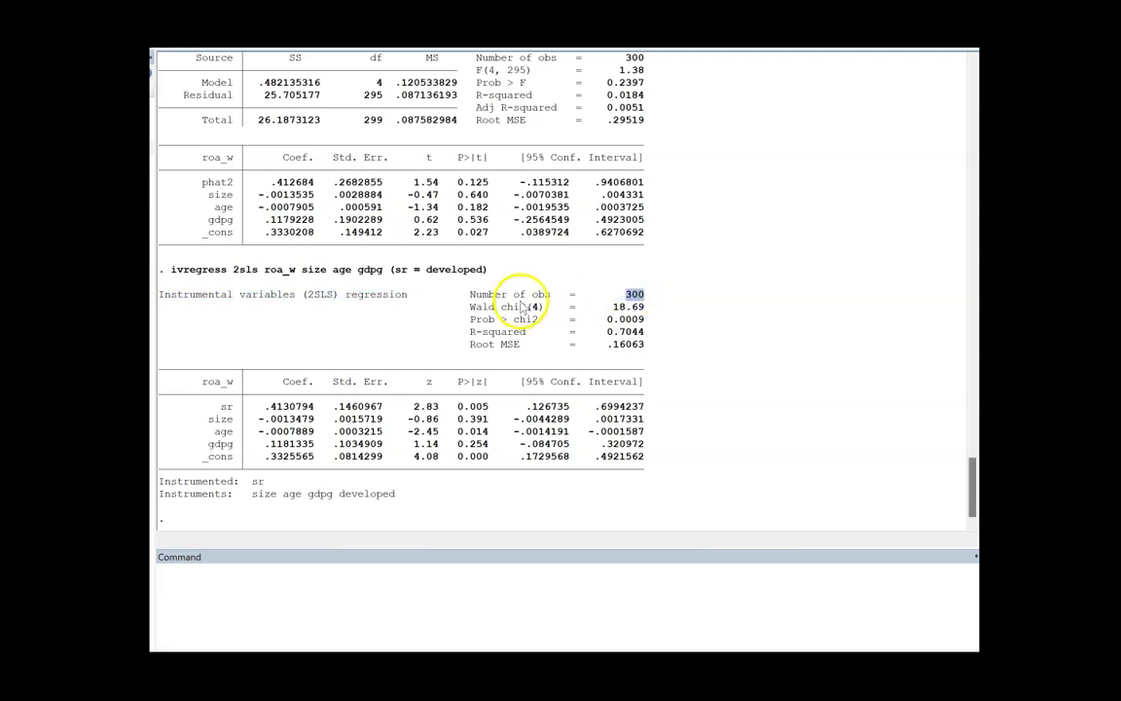
left_click_drag(469, 307, 611, 359)
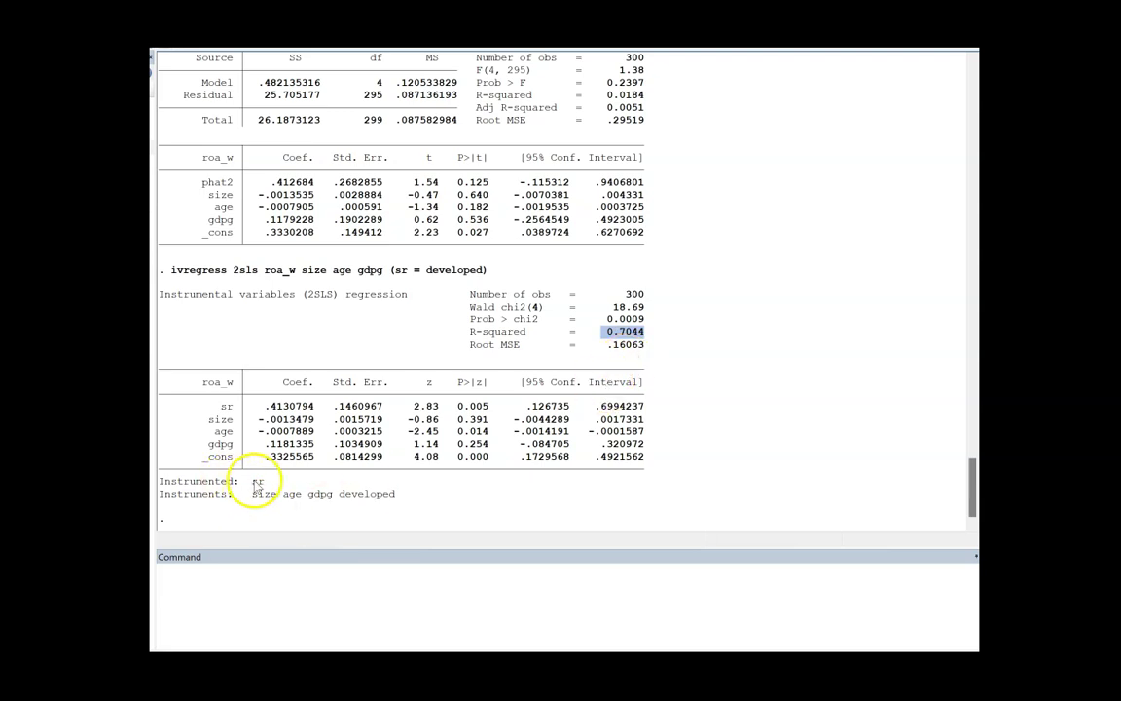
left_click_drag(252, 480, 263, 481)
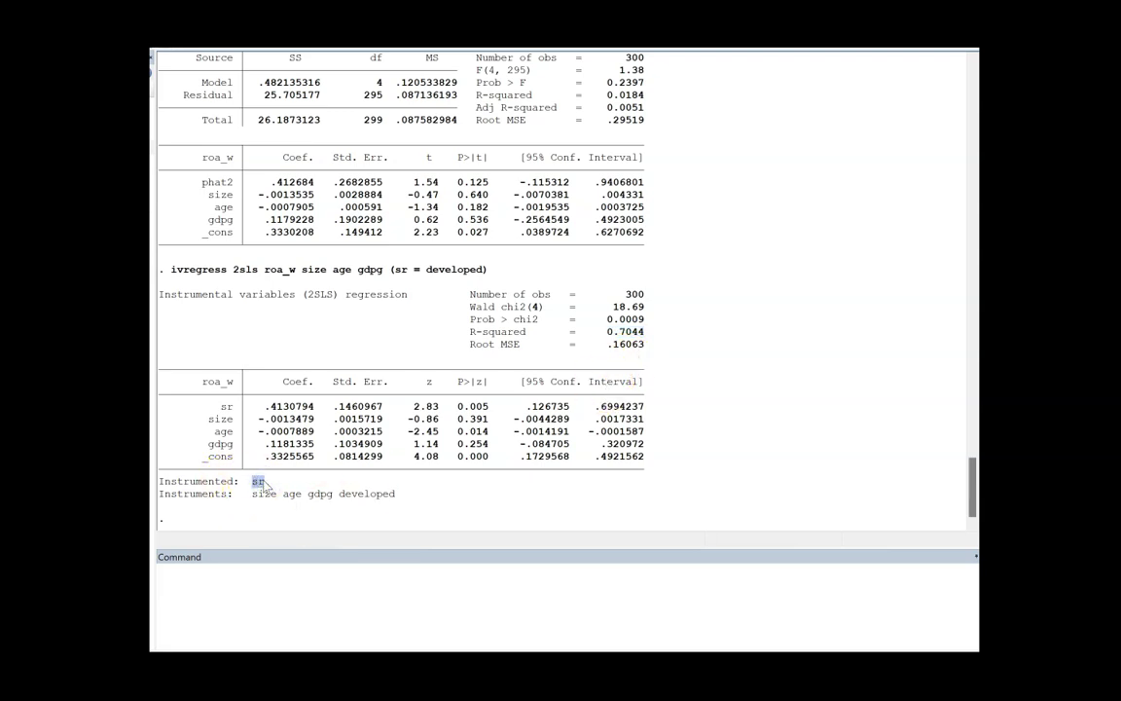
double_click(257, 481)
left_click(250, 481)
left_click(251, 480)
Step: Edit the command into 'reg roa_w sr size age gdpg' and run the OLS regression
key("Page_Up")
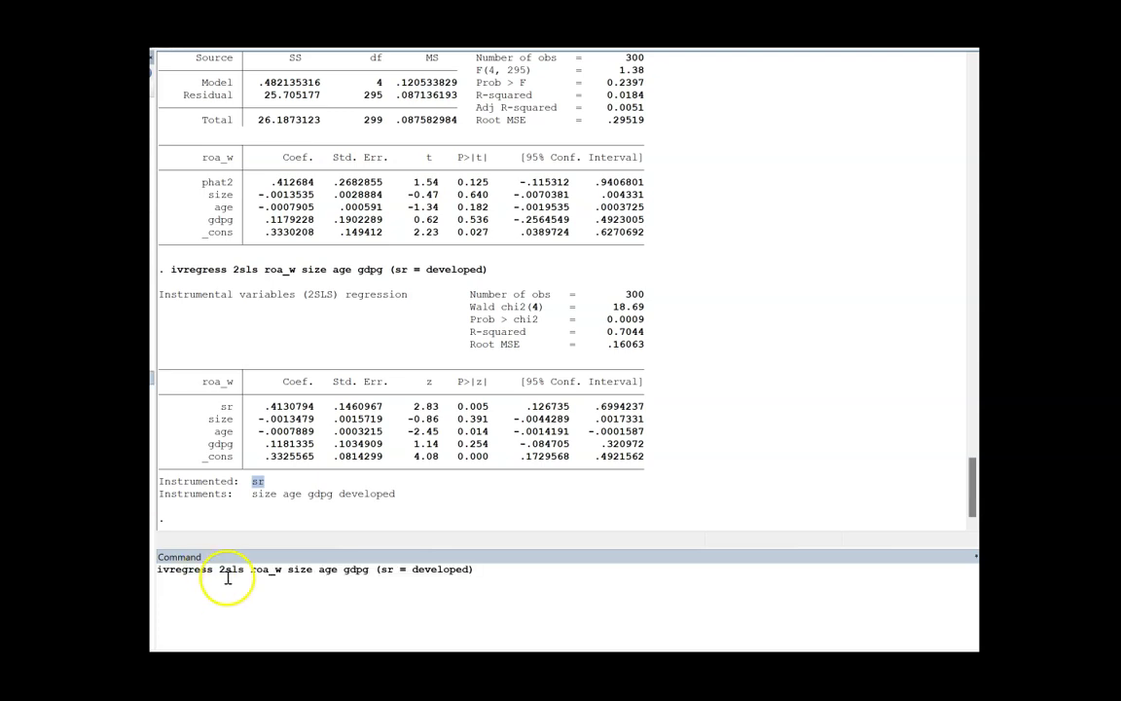
left_click_drag(242, 571, 176, 566)
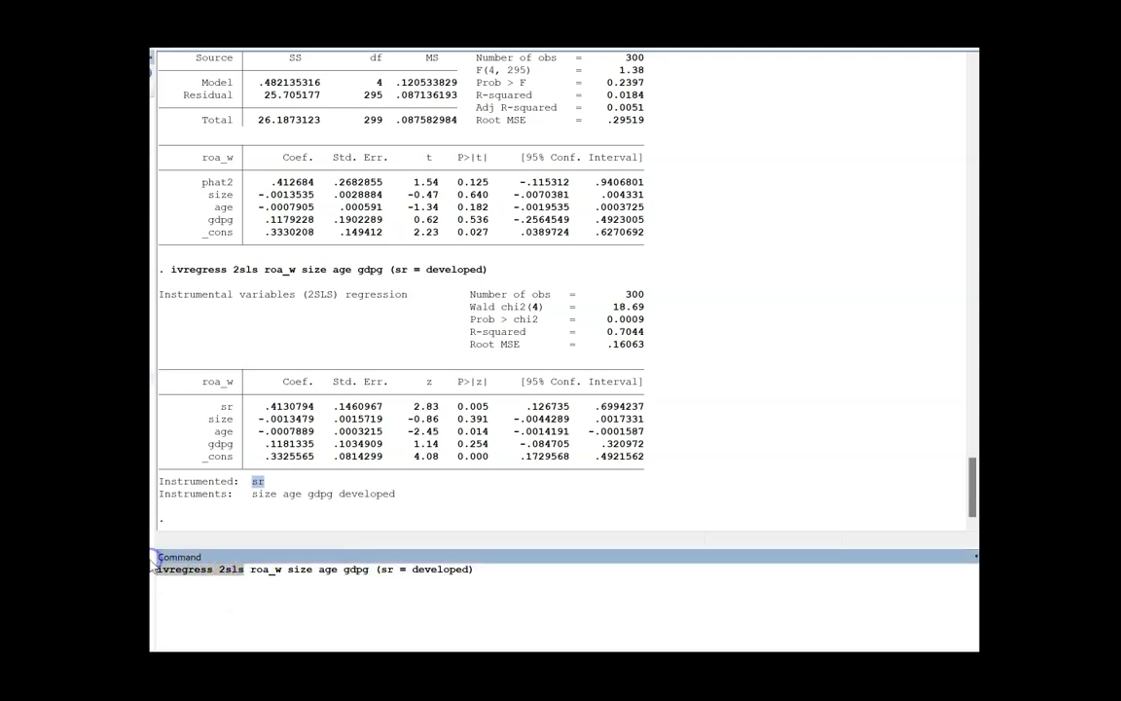
key("BackSpace")
type("reg")
left_click(219, 571)
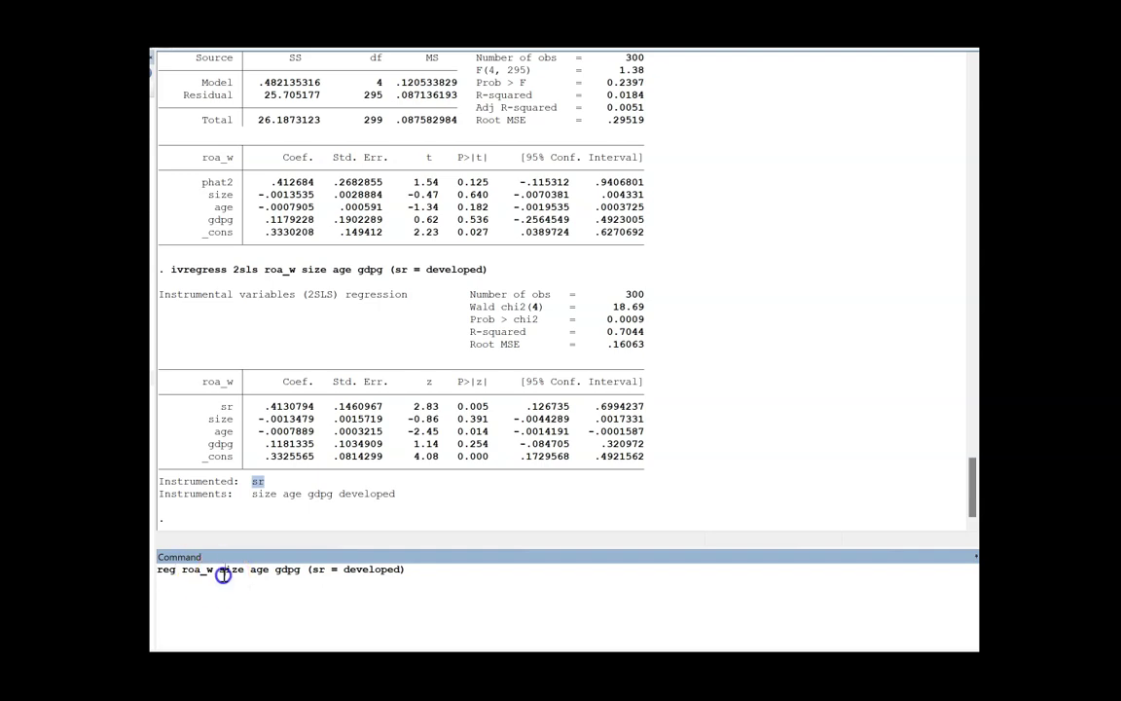
type("sr")
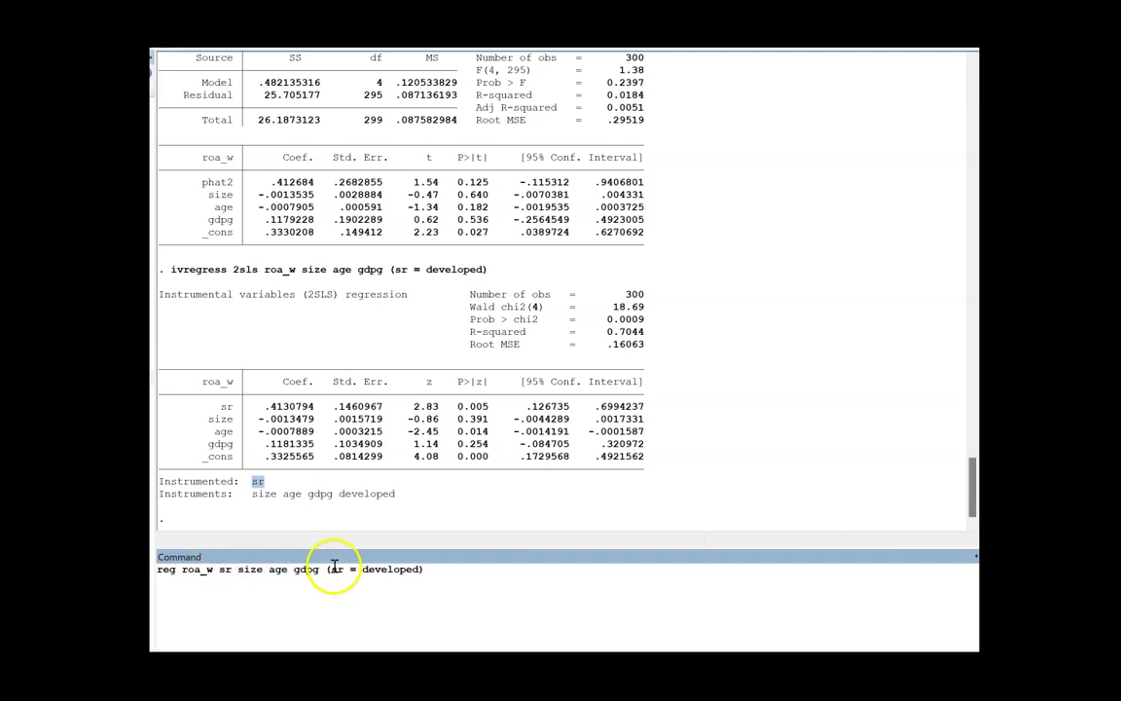
left_click_drag(331, 570, 440, 584)
key("BackSpace")
key("Return")
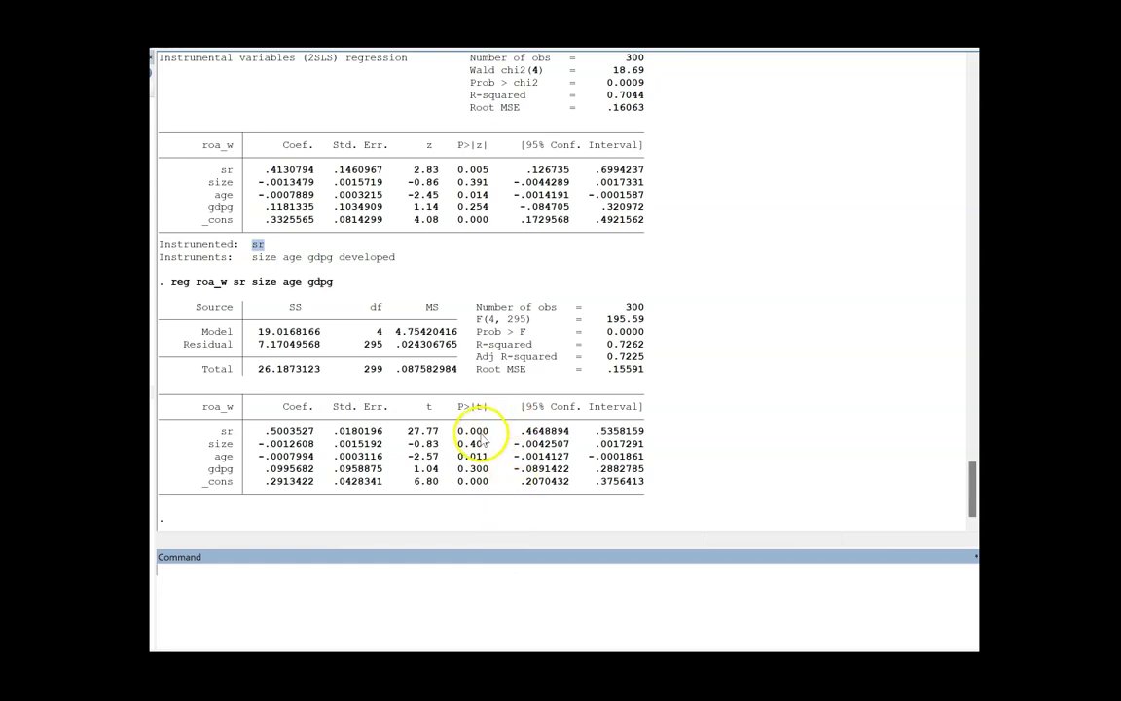
Step: Compare the OLS sr coefficient .5003527 with the 2SLS .4130794, including standard errors and p-values
left_click_drag(265, 431, 317, 432)
left_click_drag(270, 169, 309, 169)
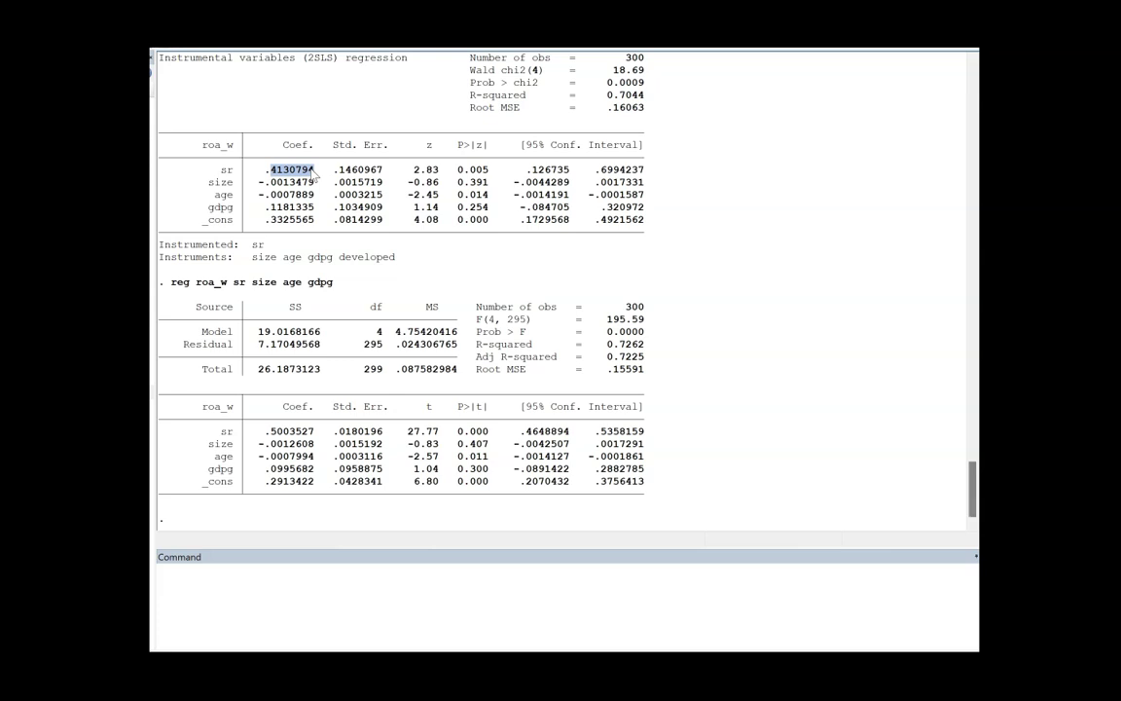
left_click_drag(271, 432, 383, 431)
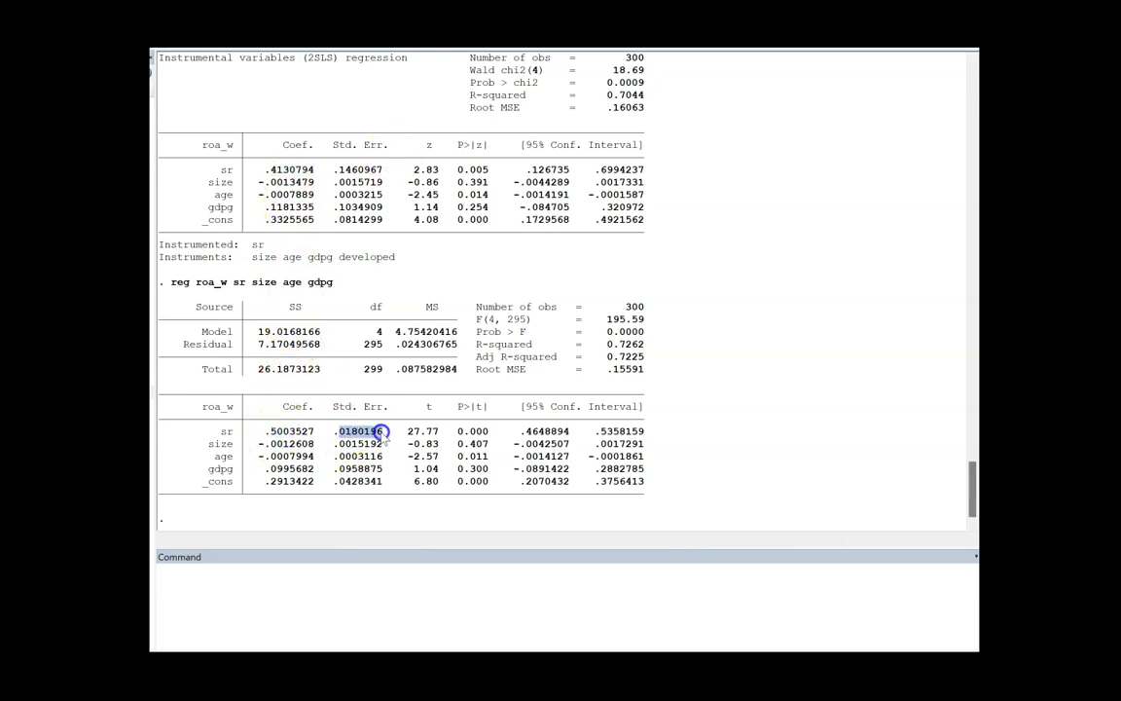
left_click_drag(333, 169, 485, 171)
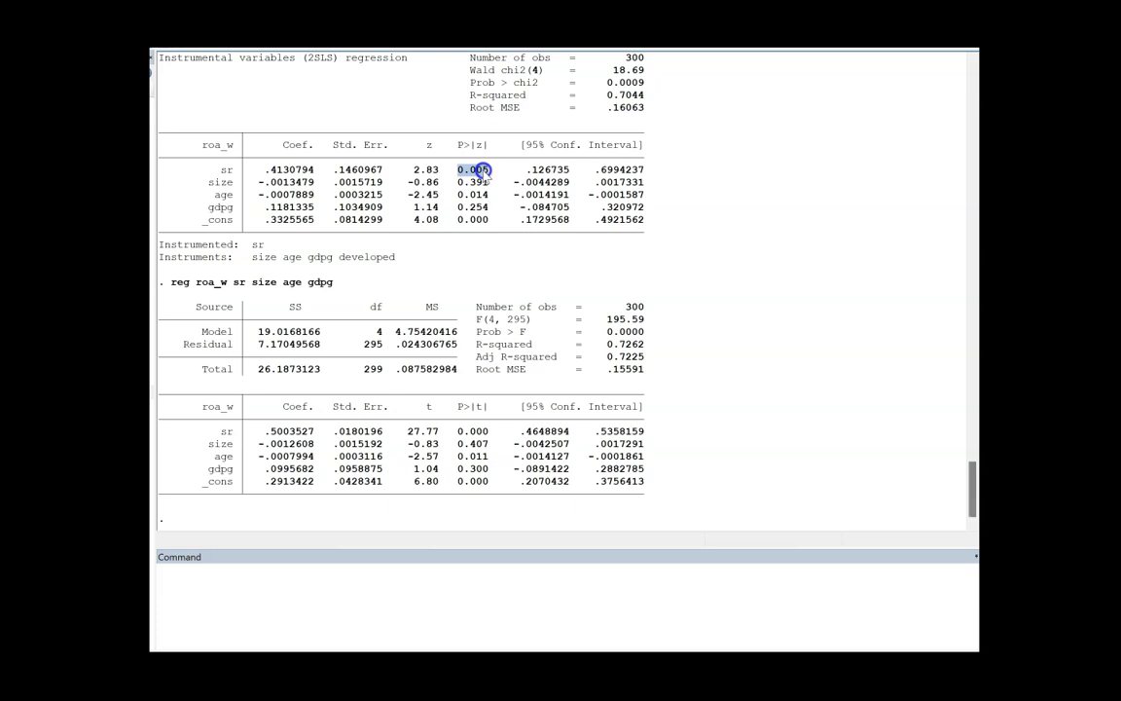
left_click_drag(459, 430, 492, 434)
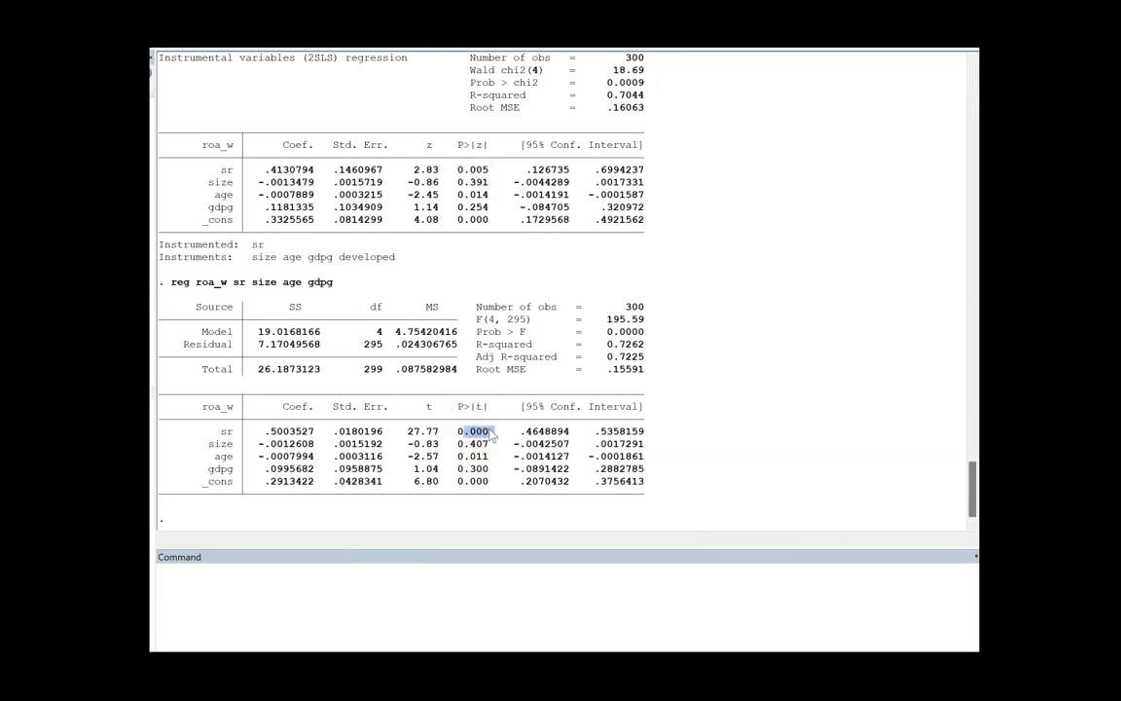
left_click_drag(456, 145, 492, 155)
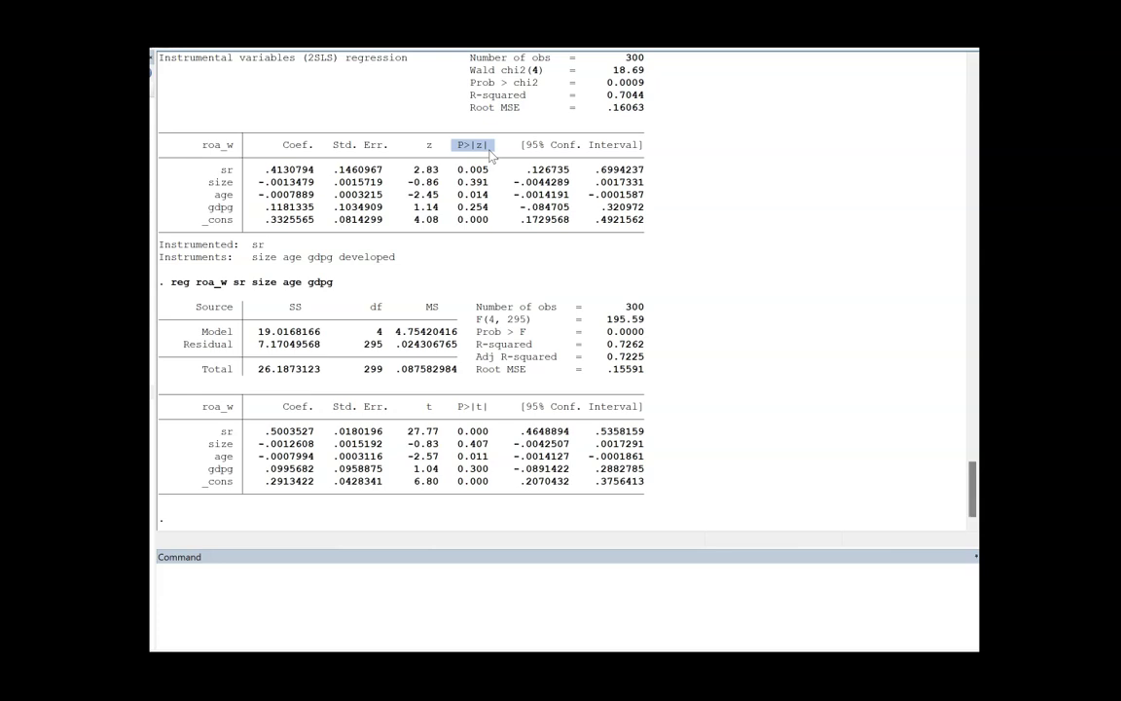
left_click(504, 255)
left_click(752, 401)
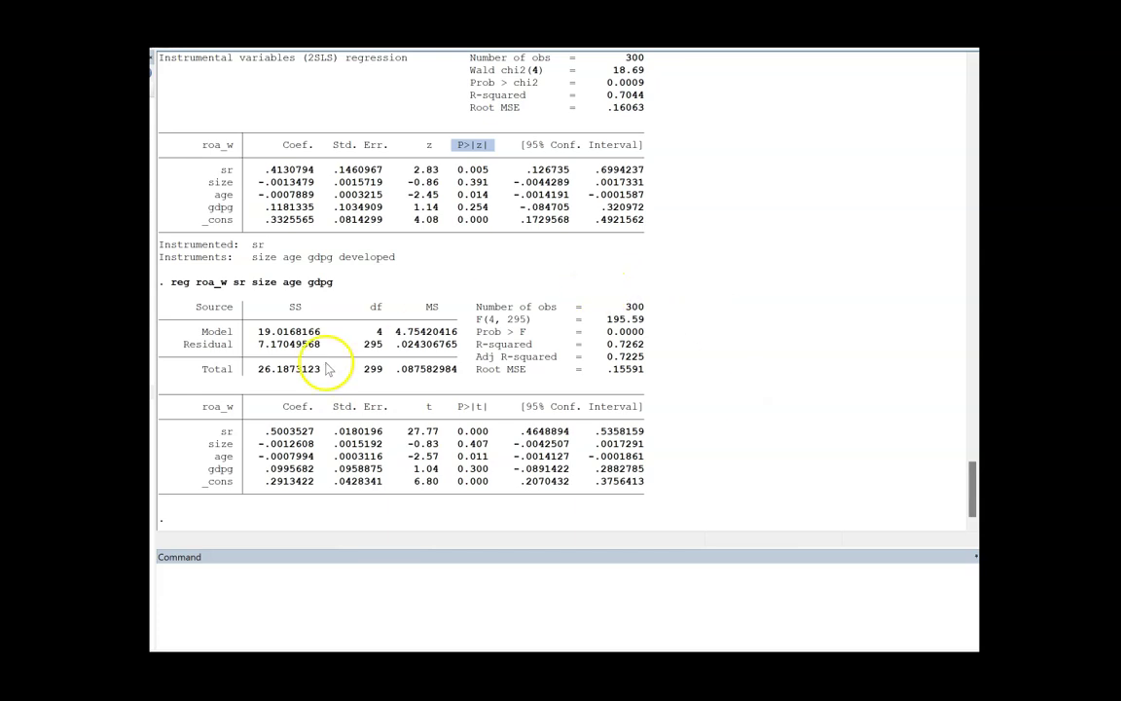
Step: Re-run the ivregress 2sls regression so its output appears below the OLS results
key("Page_Up")
key("Page_Up")
left_click(523, 593)
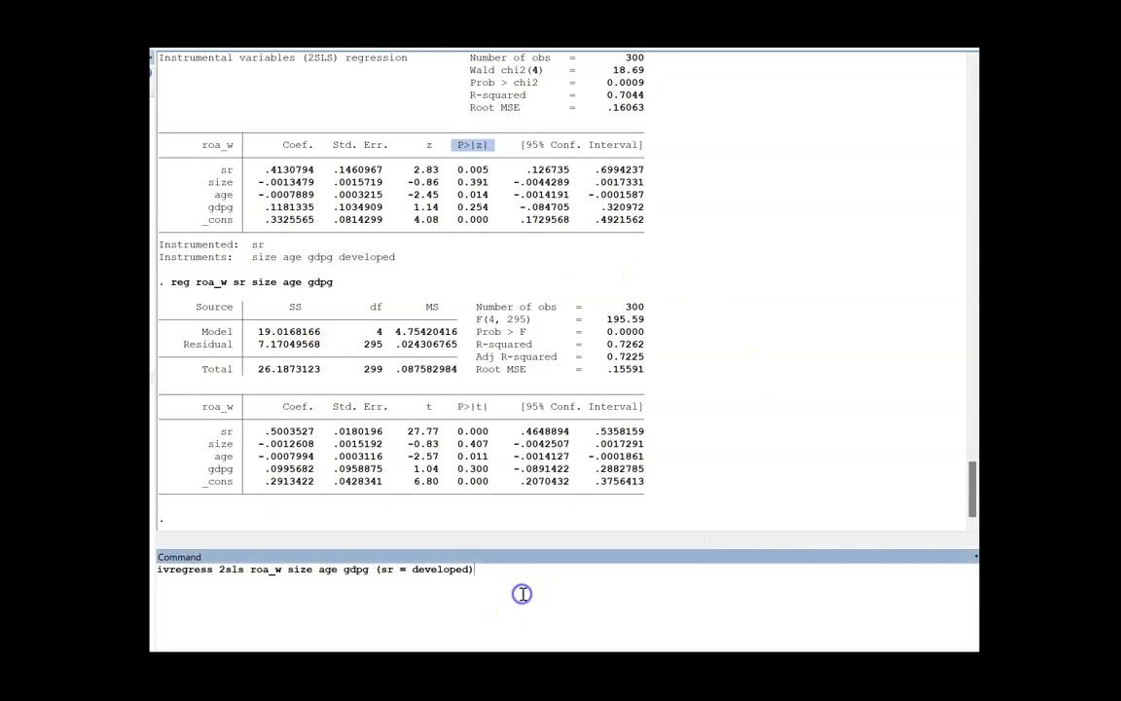
key("Return")
left_click_drag(161, 268, 670, 489)
left_click(293, 325)
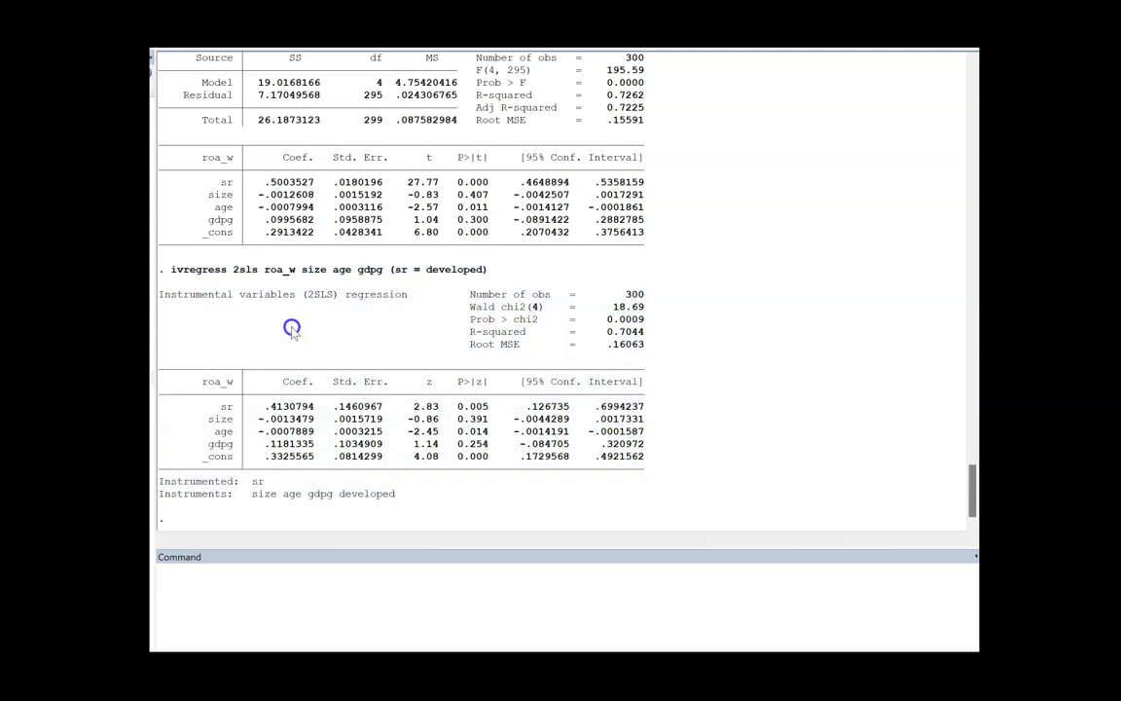
left_click_drag(162, 268, 461, 494)
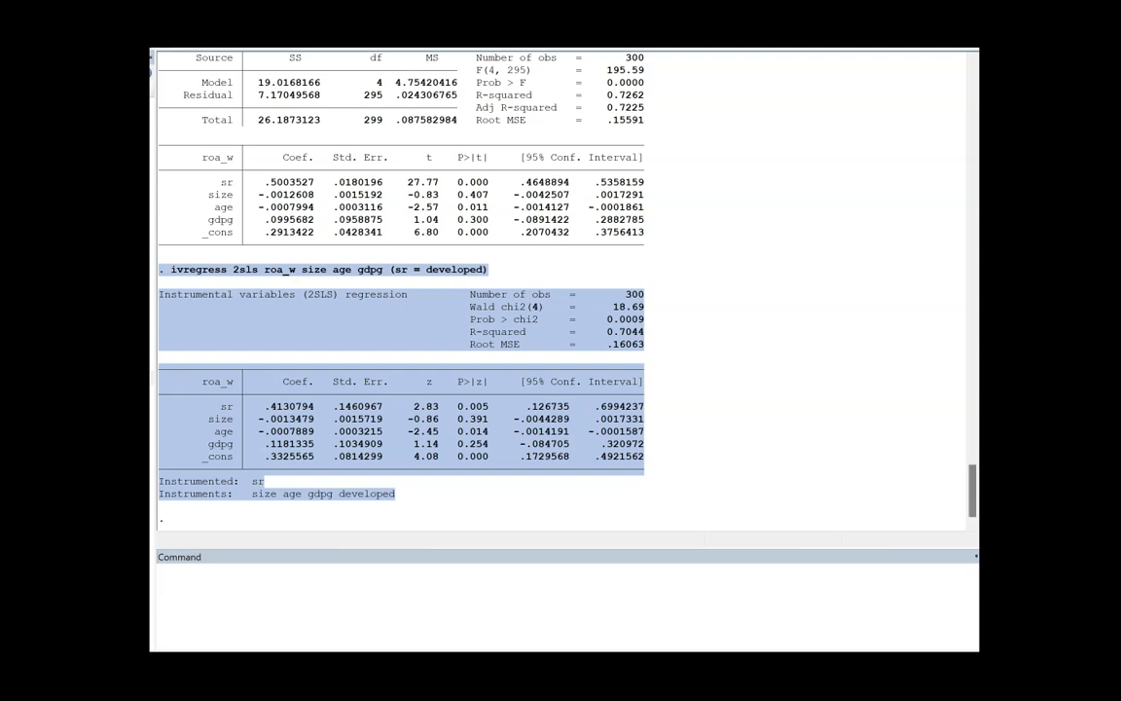
Step: Enter 'estat endog' as the pending command
type("estat endog")
left_click(222, 576)
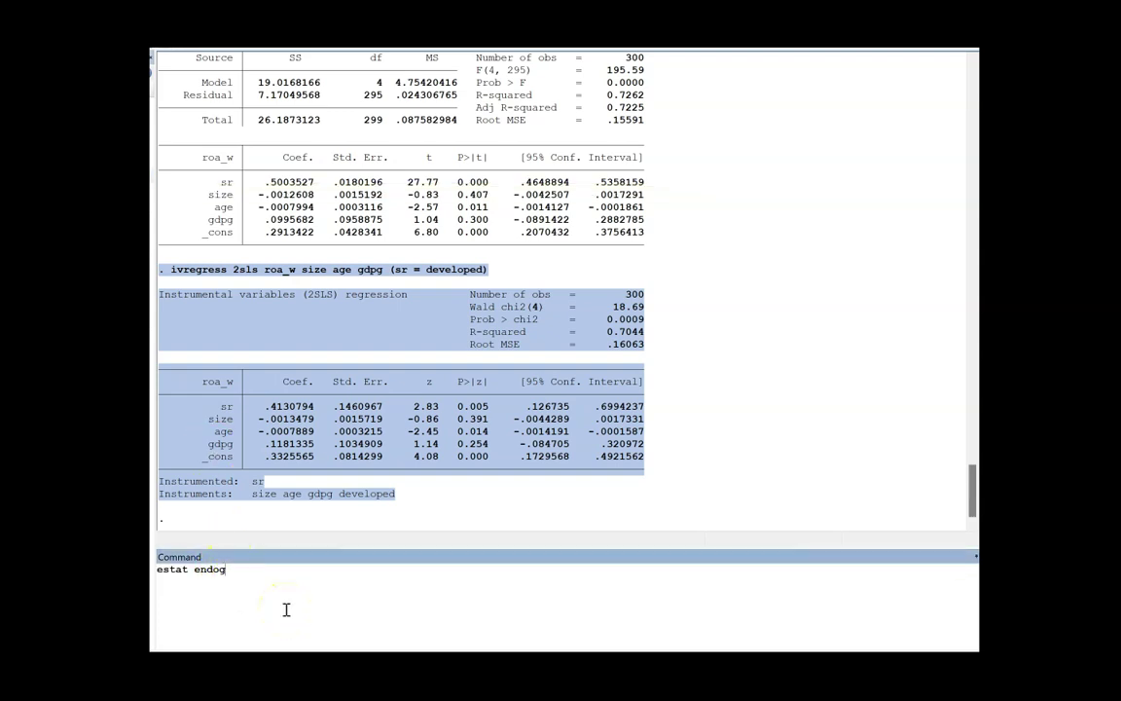
triple_click(258, 593)
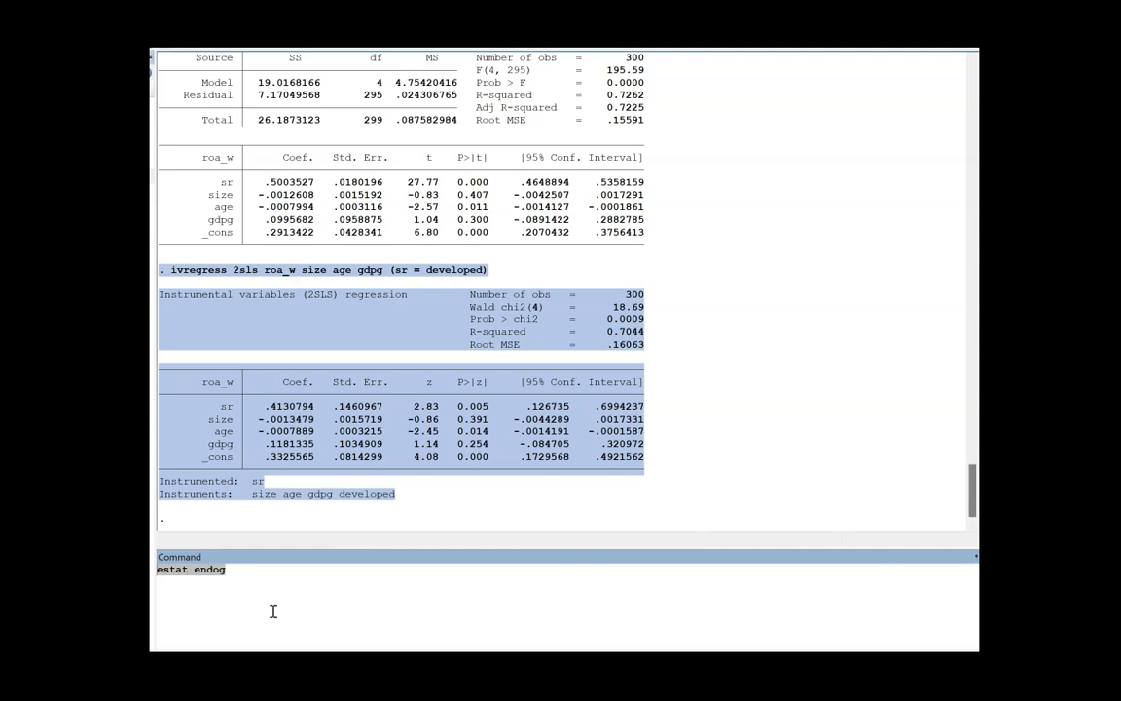
left_click(273, 610)
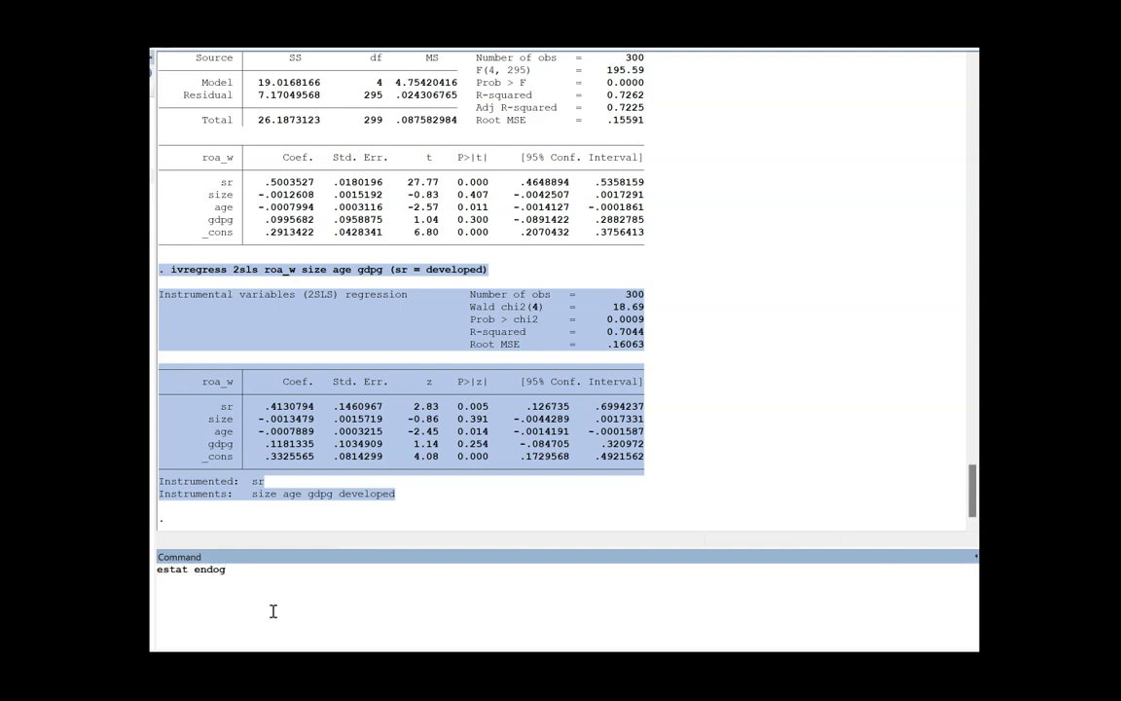
Step: Run estat endog and highlight the Durbin (p = 0.5315) and Wu-Hausman (p = 0.5358) results
key("Return")
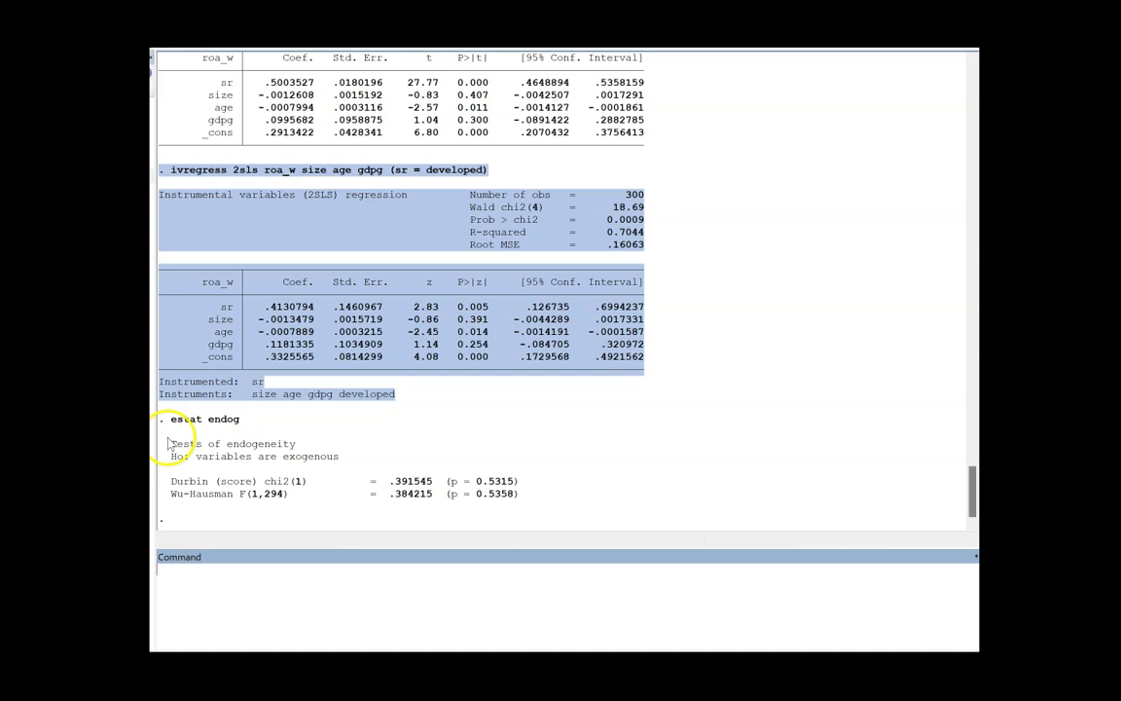
left_click_drag(168, 444, 317, 444)
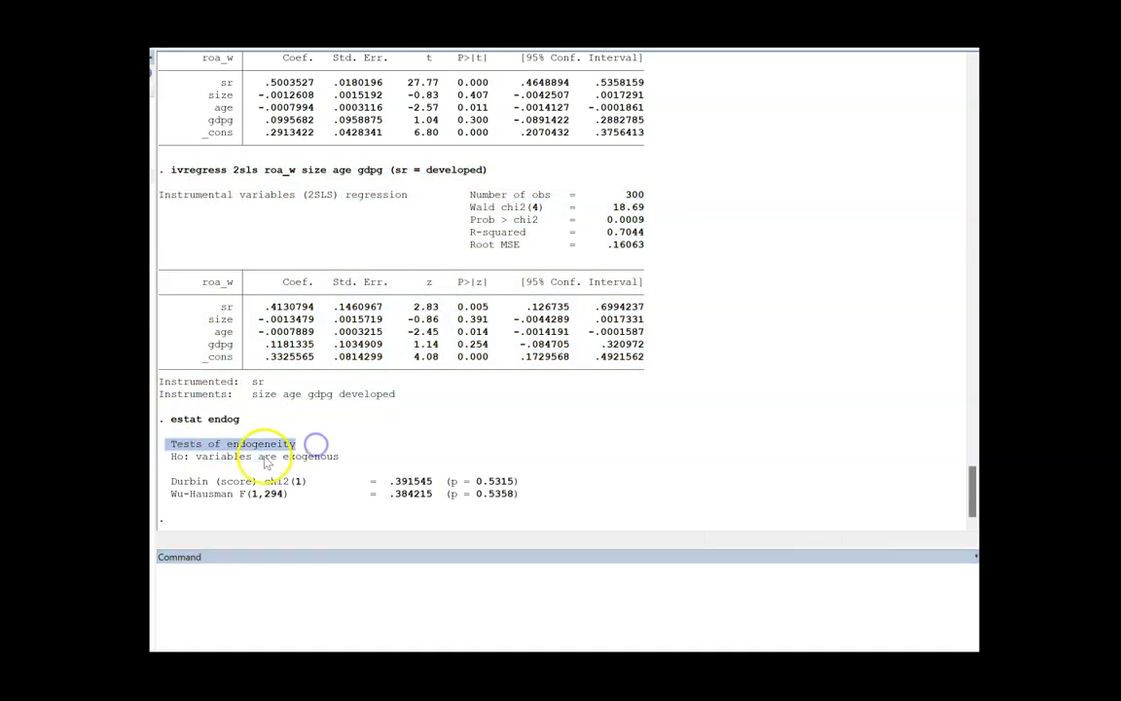
mouse_move(172, 457)
left_mouse_down()
mouse_move(347, 459)
mouse_move(165, 458)
left_mouse_up()
left_click(331, 442)
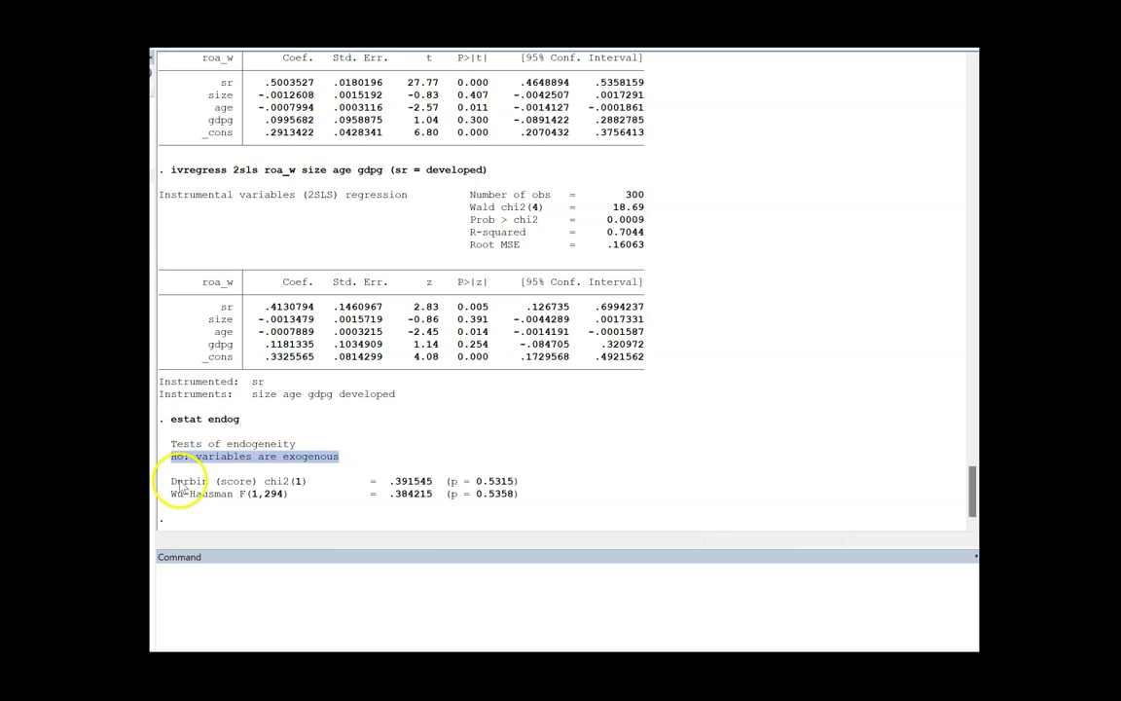
left_click_drag(171, 481, 235, 494)
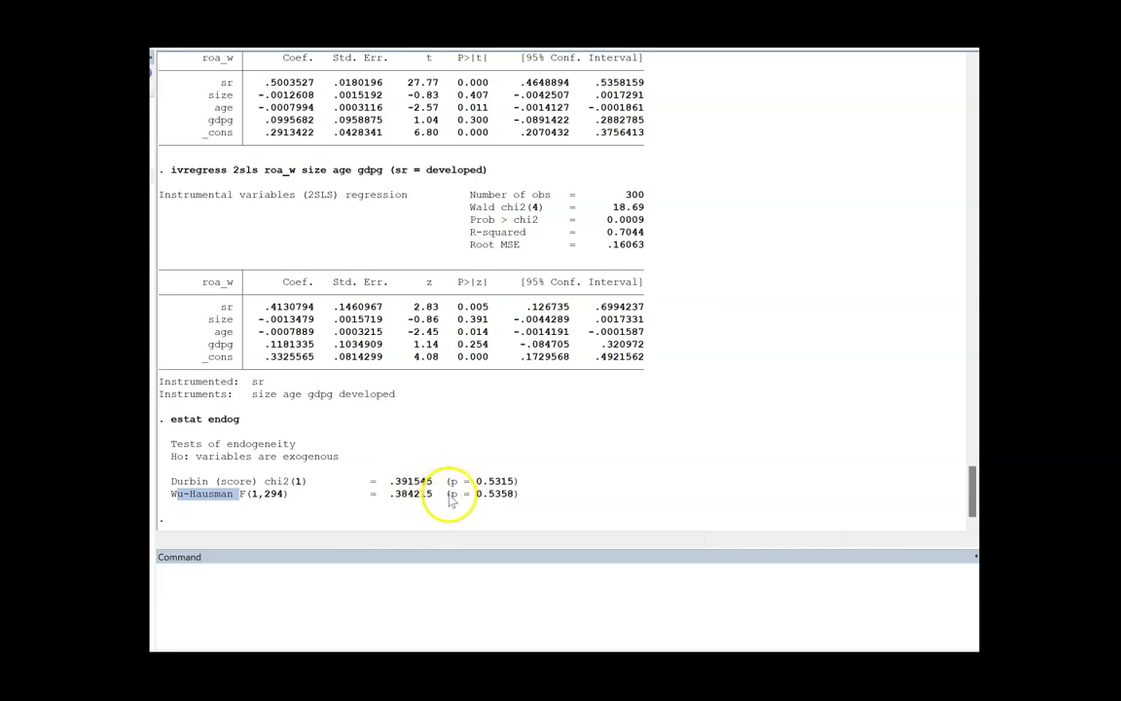
left_click_drag(523, 483, 456, 498)
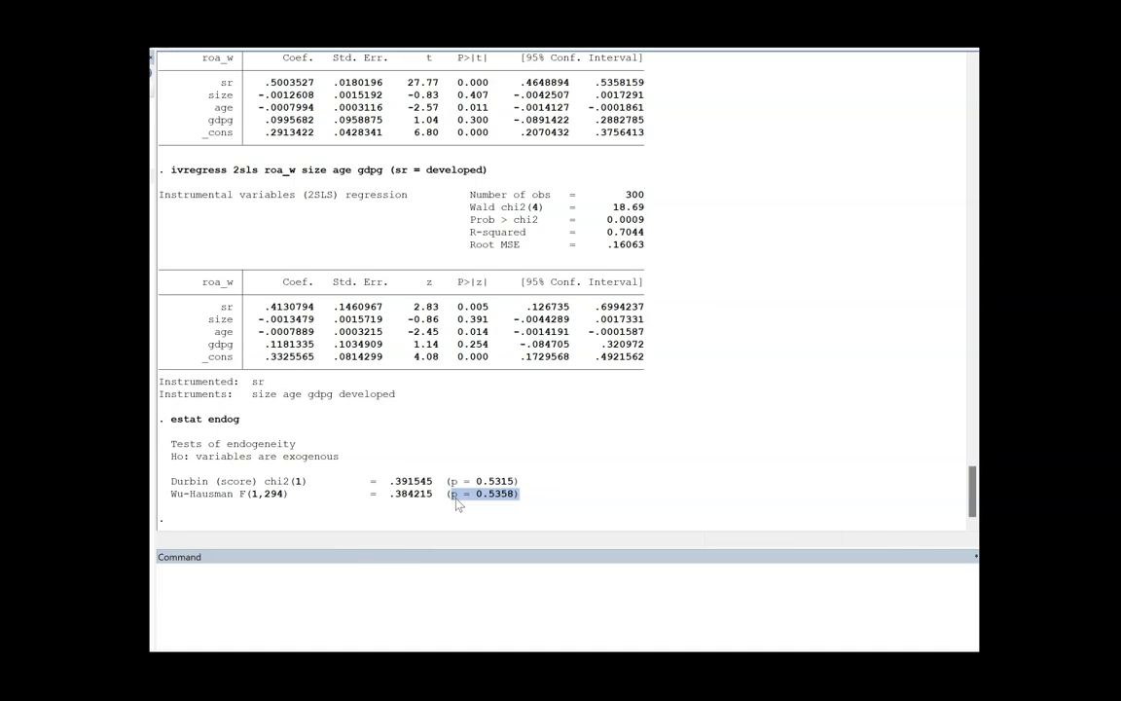
left_click_drag(339, 456, 199, 466)
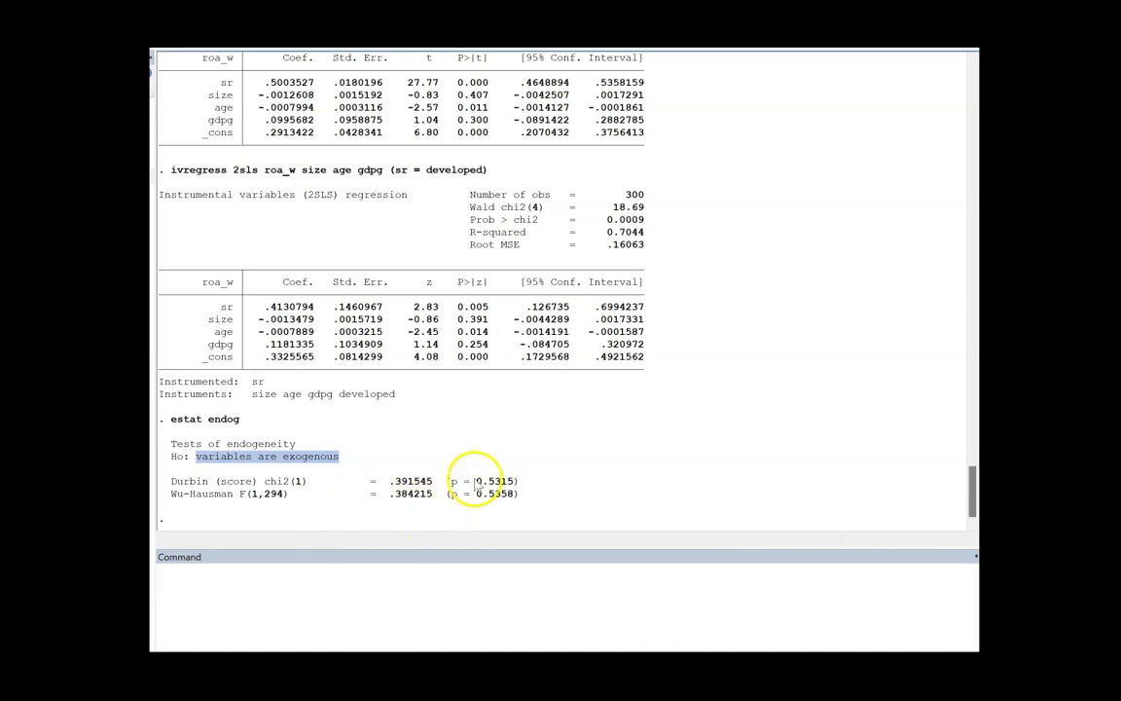
left_click_drag(476, 481, 520, 495)
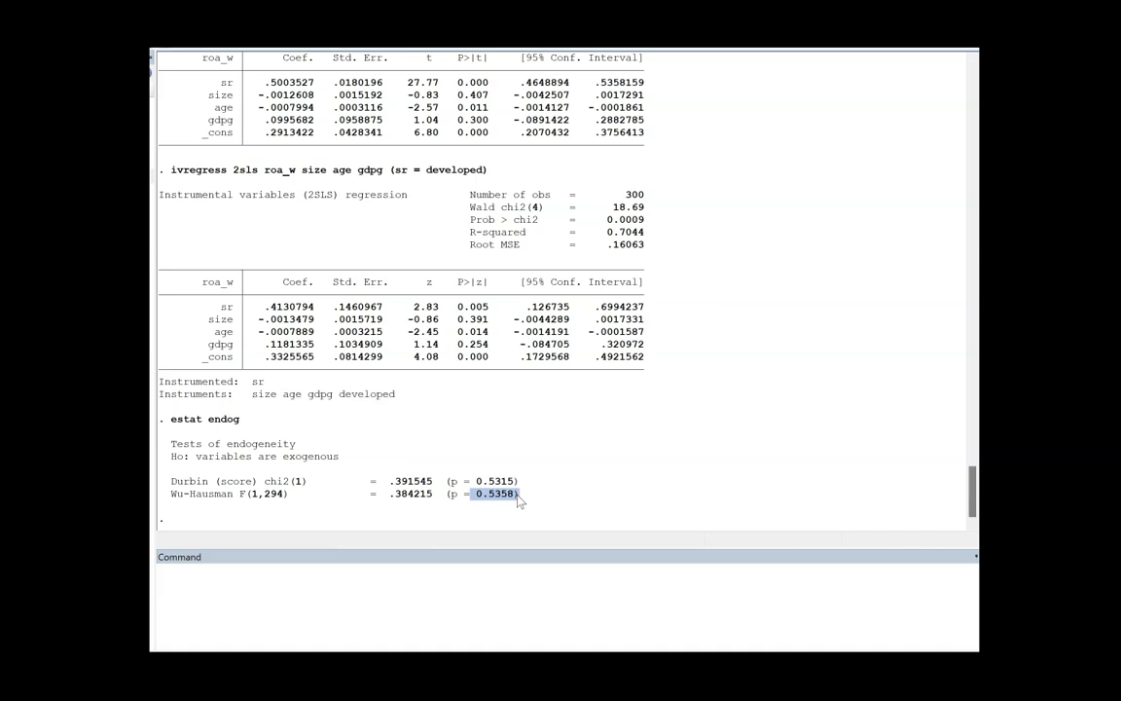
left_click_drag(469, 481, 517, 484)
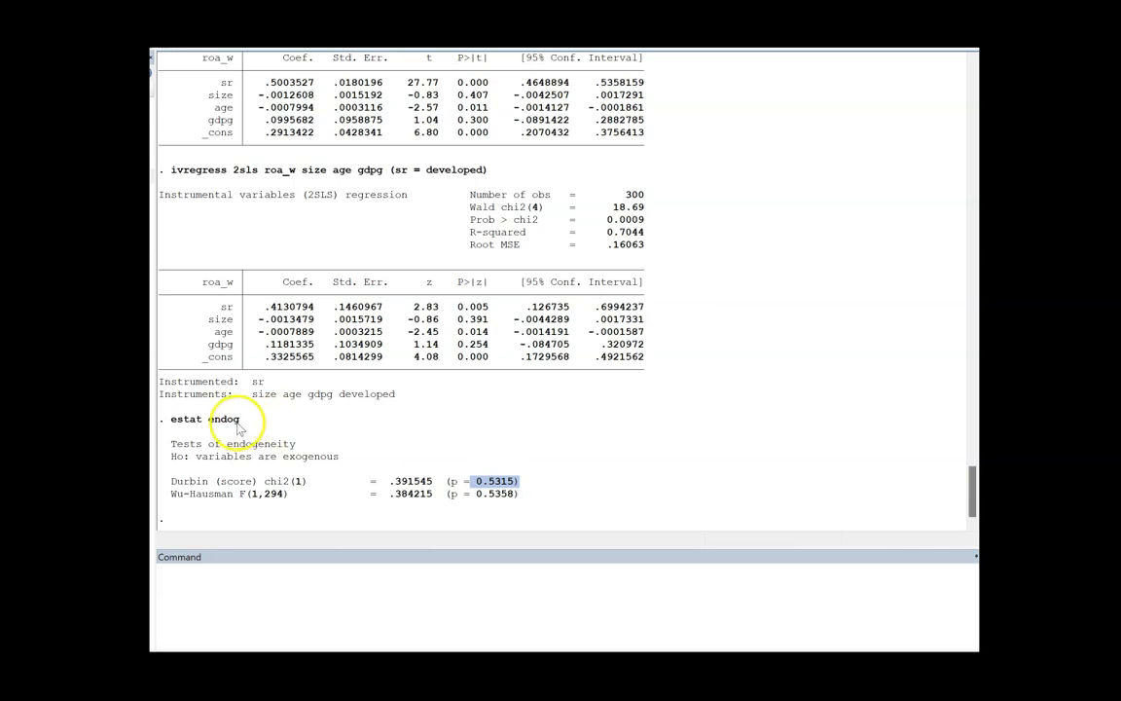
left_click_drag(180, 455, 342, 465)
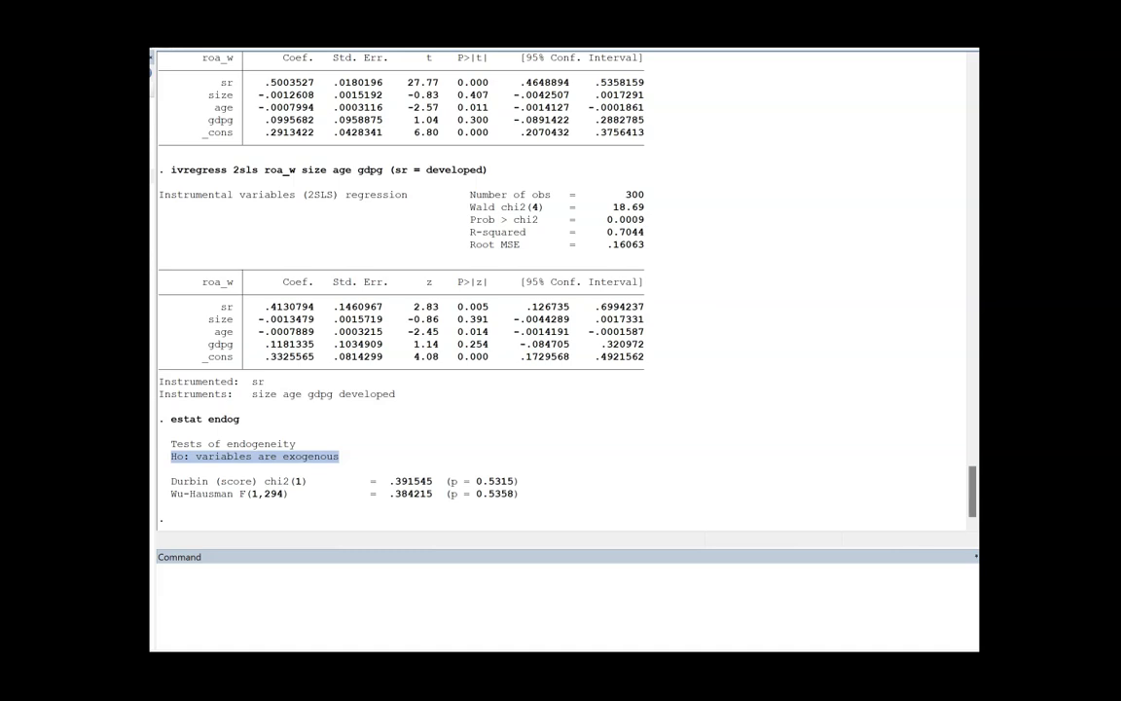
Step: Type 'weakivtest' into the command line
type("weakivtest")
left_click(223, 582)
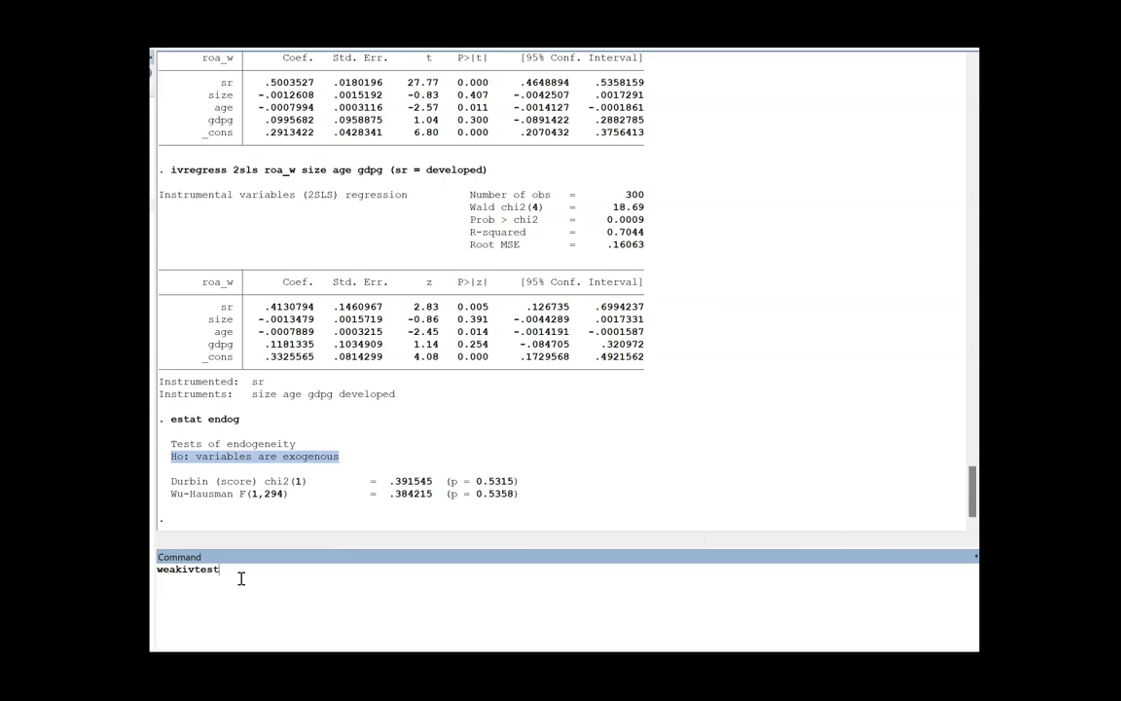
Step: Run weakivtest and highlight the Montiel-Pflueger title, effective F 4.842 and critical values
key("Return")
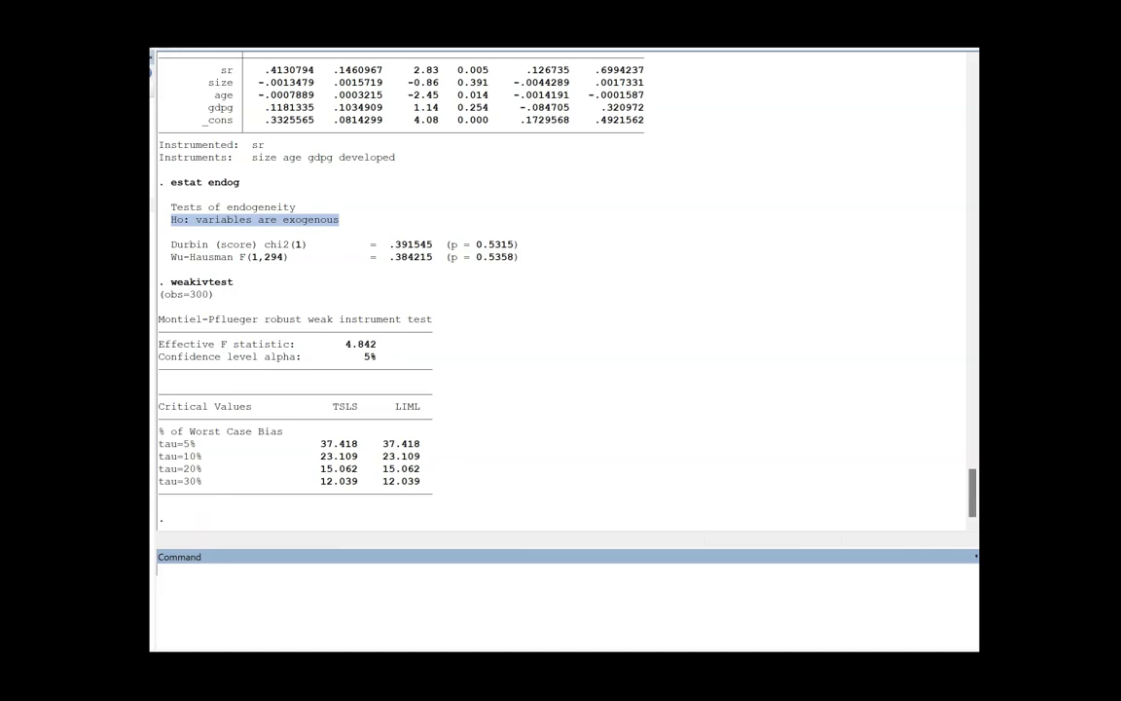
left_click_drag(146, 320, 258, 326)
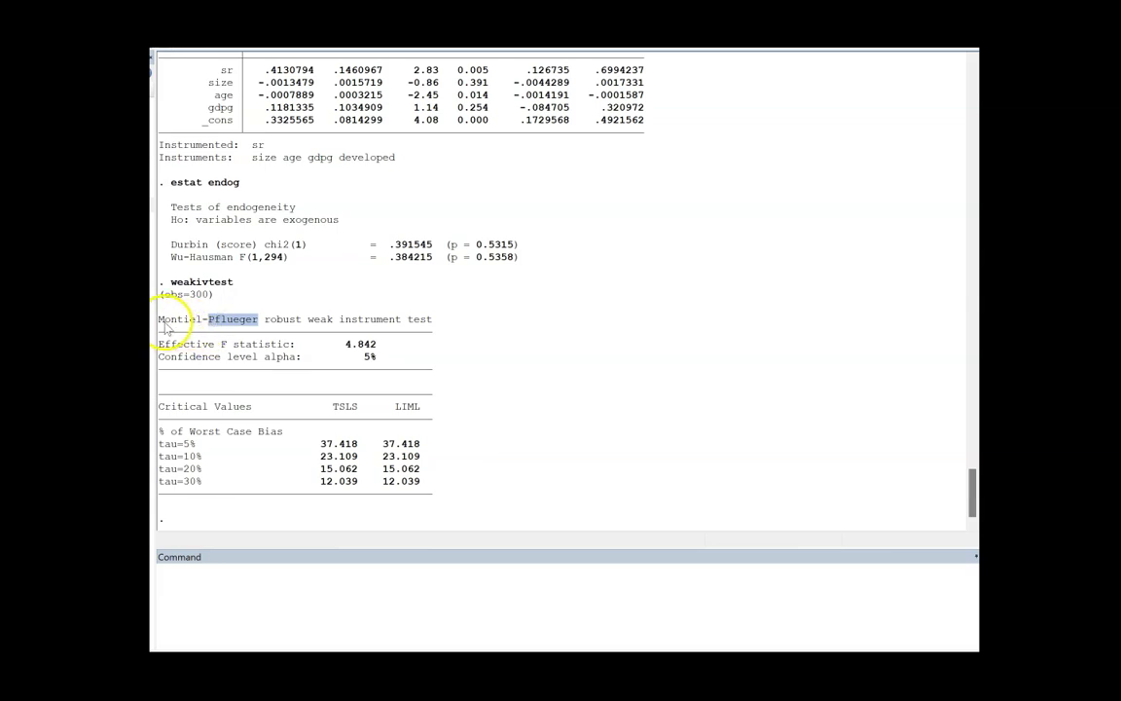
left_click_drag(159, 319, 427, 320)
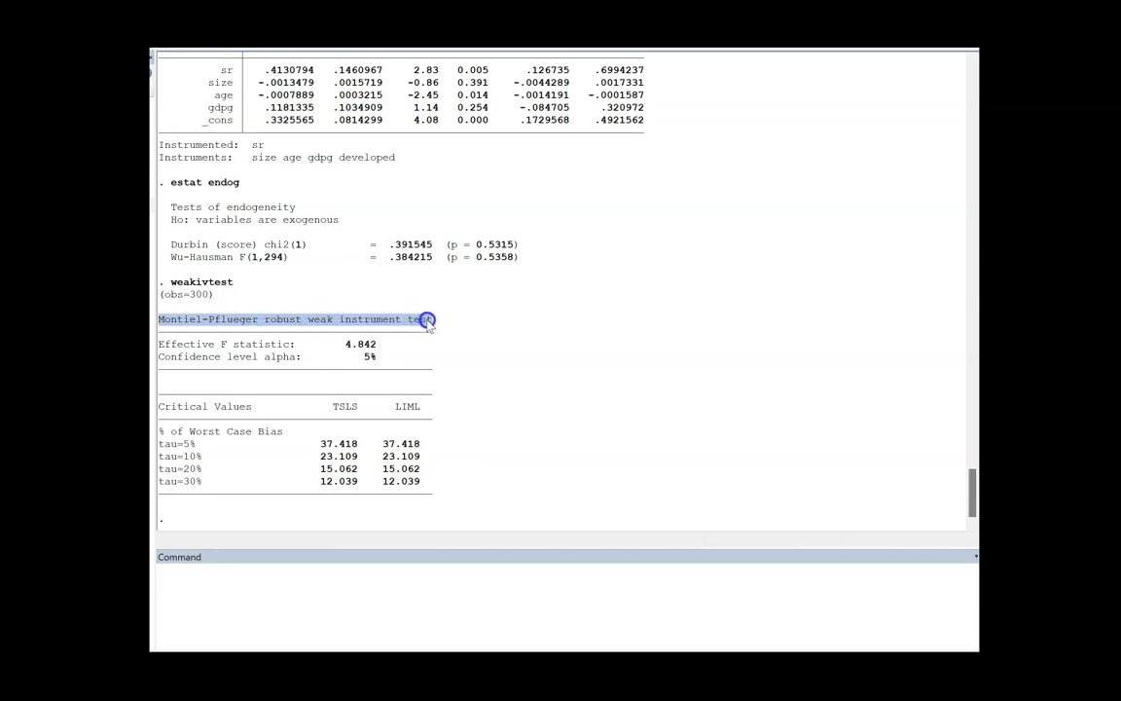
left_click(312, 326)
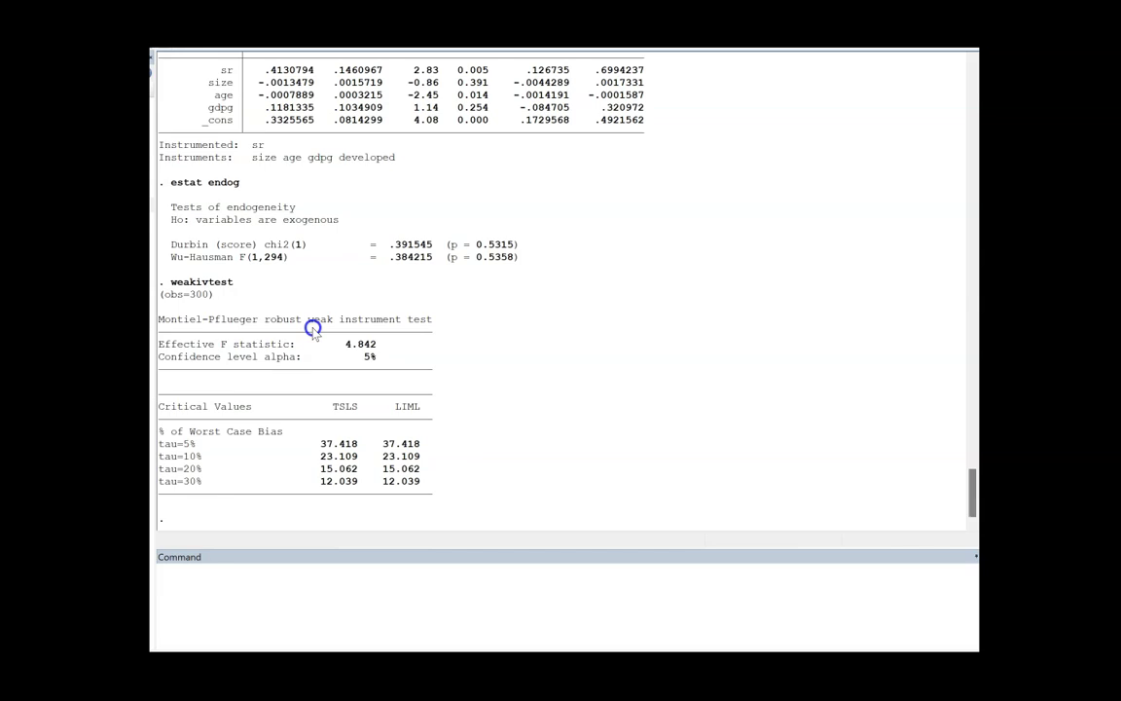
left_click_drag(257, 320, 159, 320)
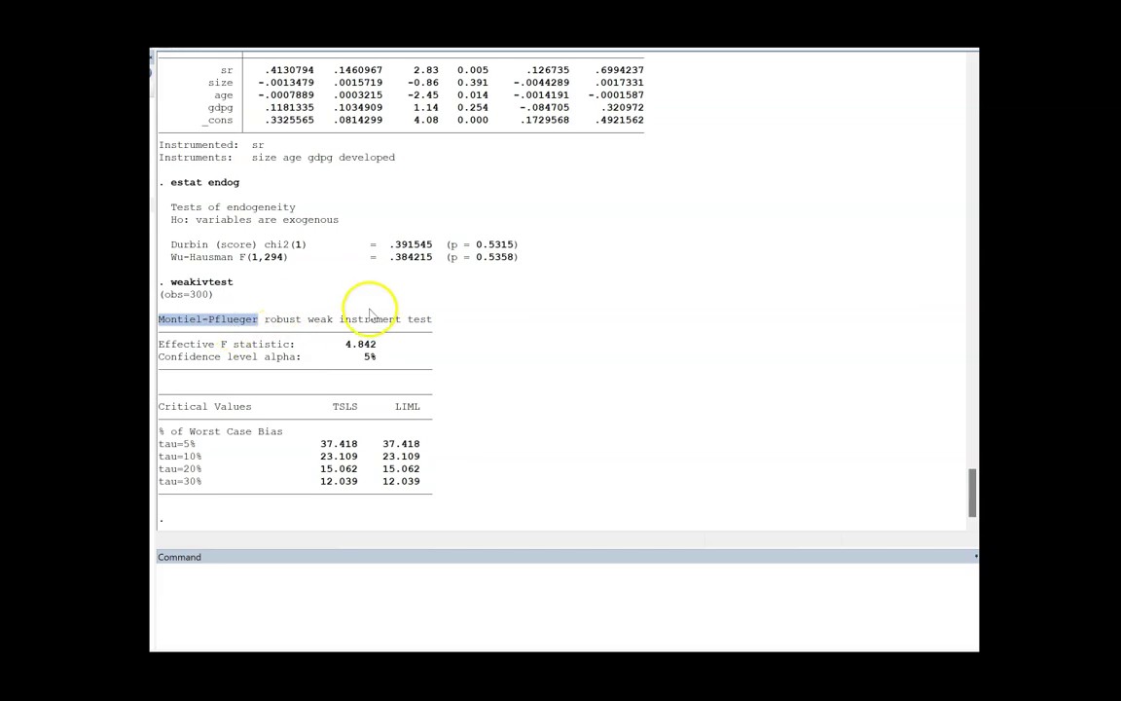
left_click_drag(310, 319, 433, 320)
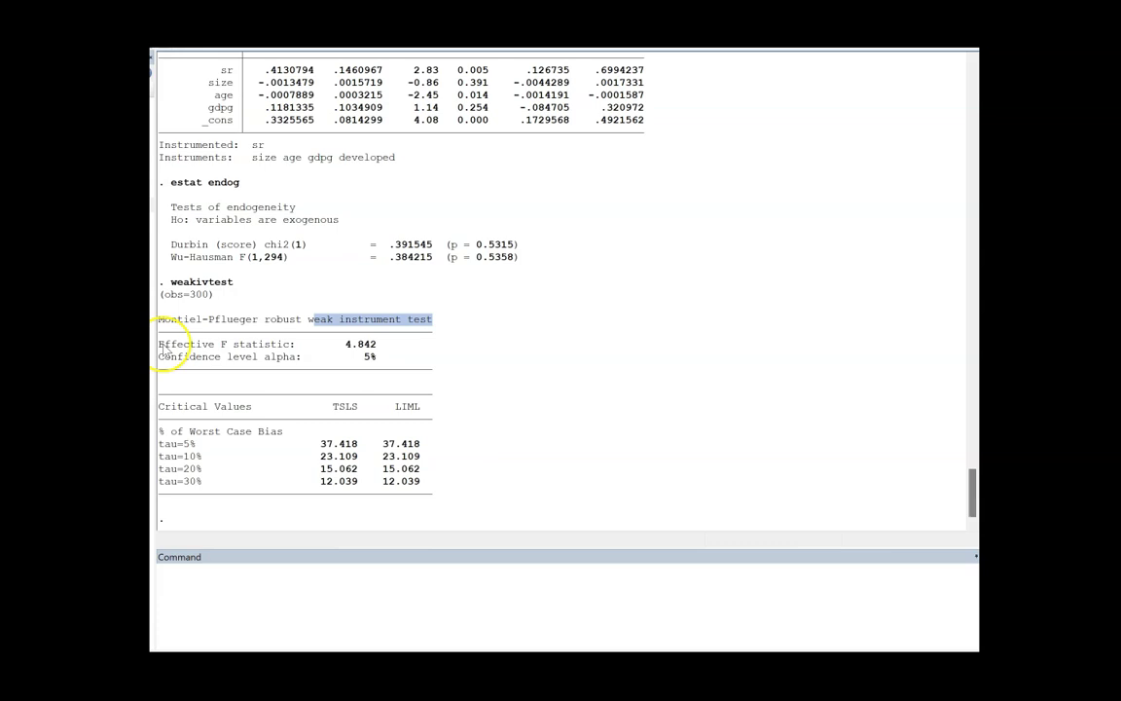
left_click_drag(160, 343, 377, 347)
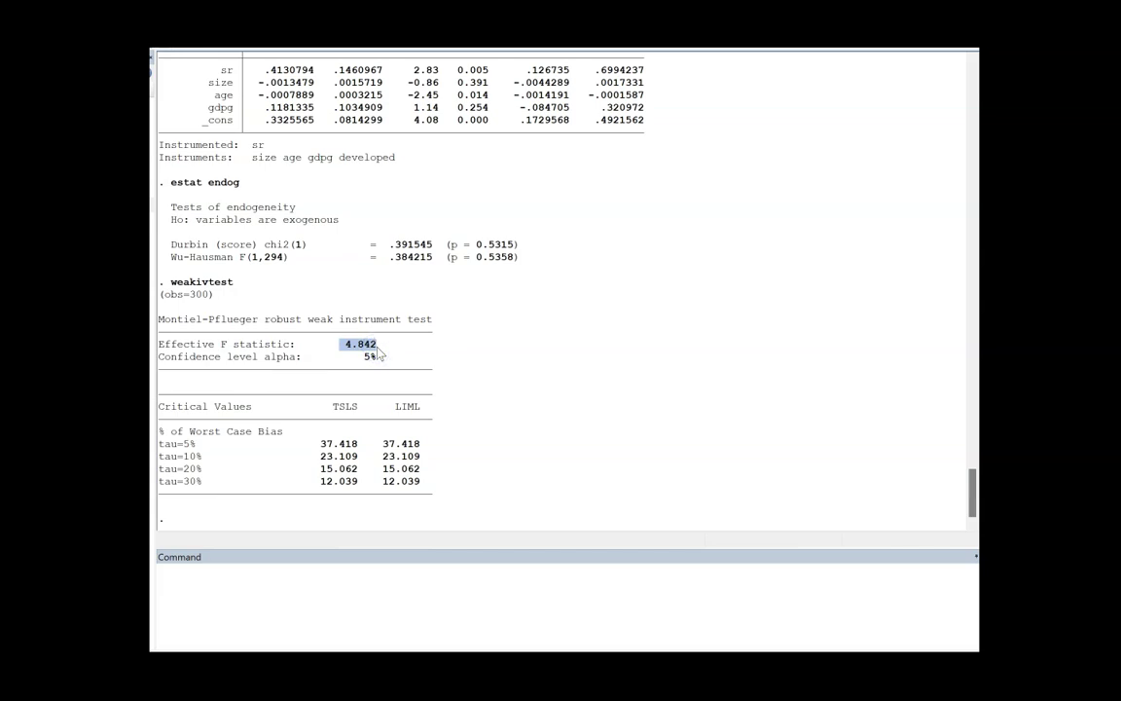
left_click_drag(343, 349, 391, 352)
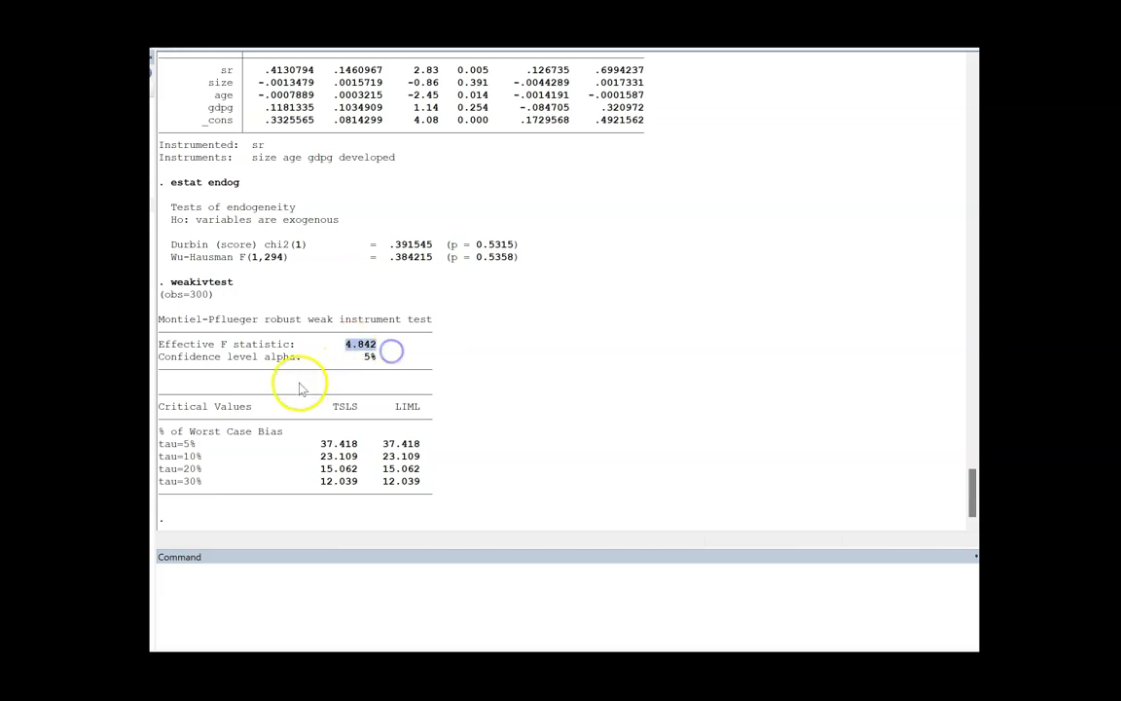
left_click_drag(160, 407, 418, 413)
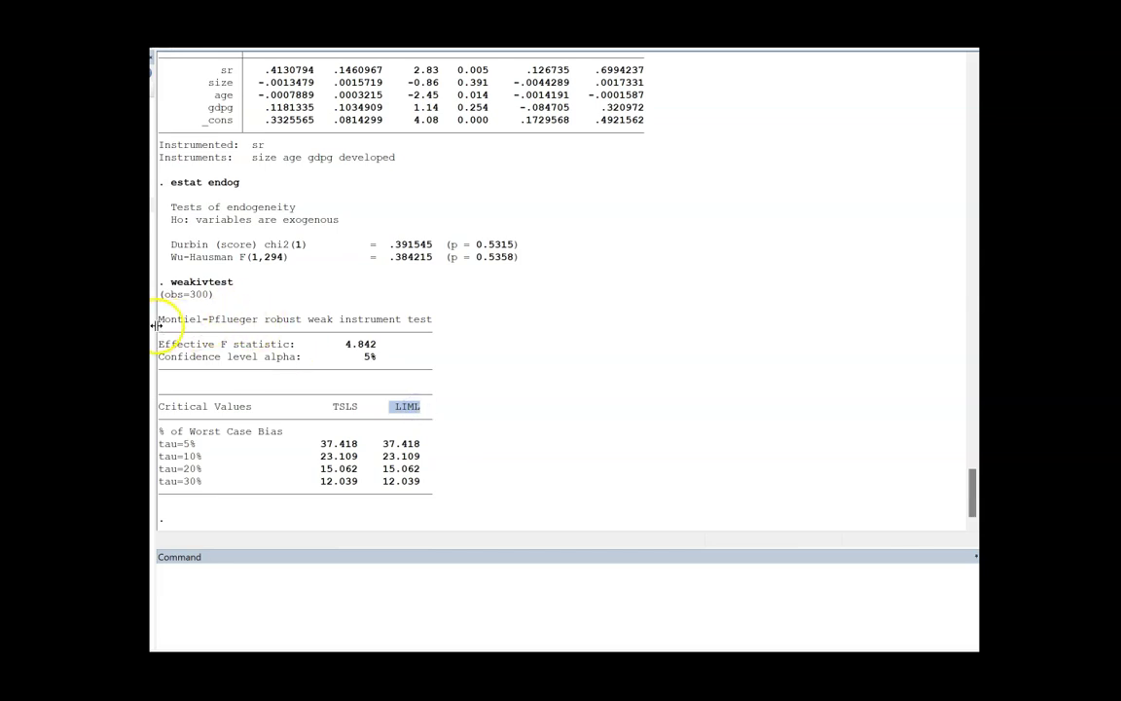
left_click_drag(158, 321, 441, 326)
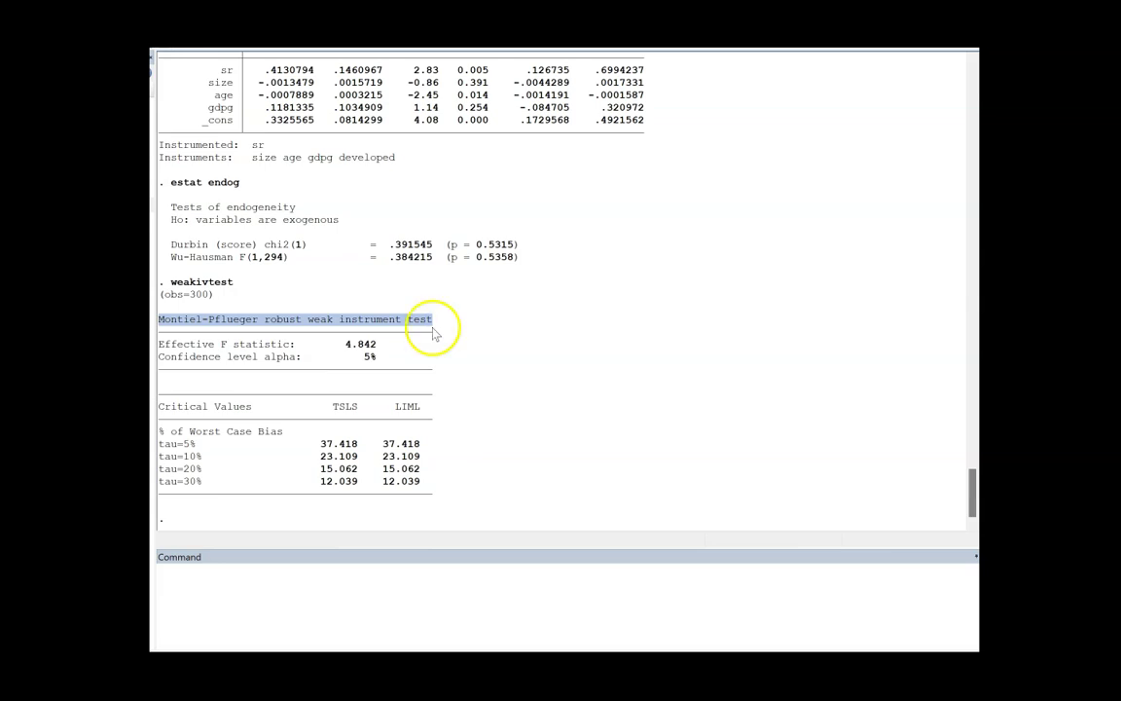
left_click_drag(335, 405, 418, 410)
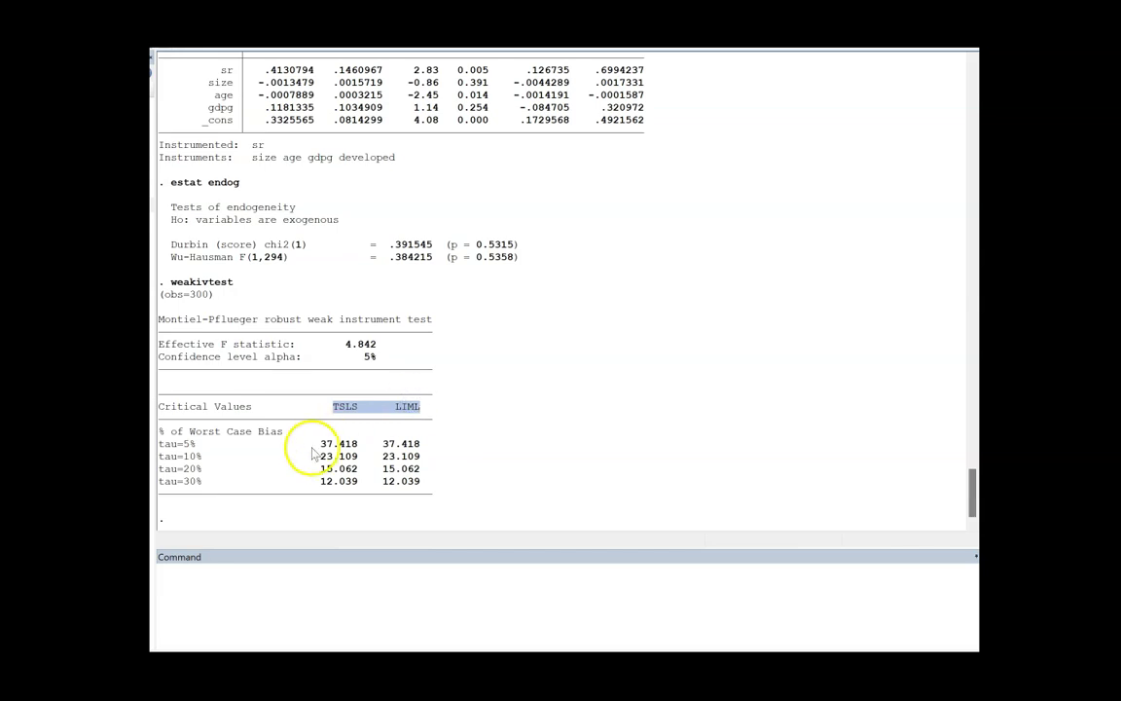
left_click_drag(159, 433, 289, 440)
left_click(251, 450)
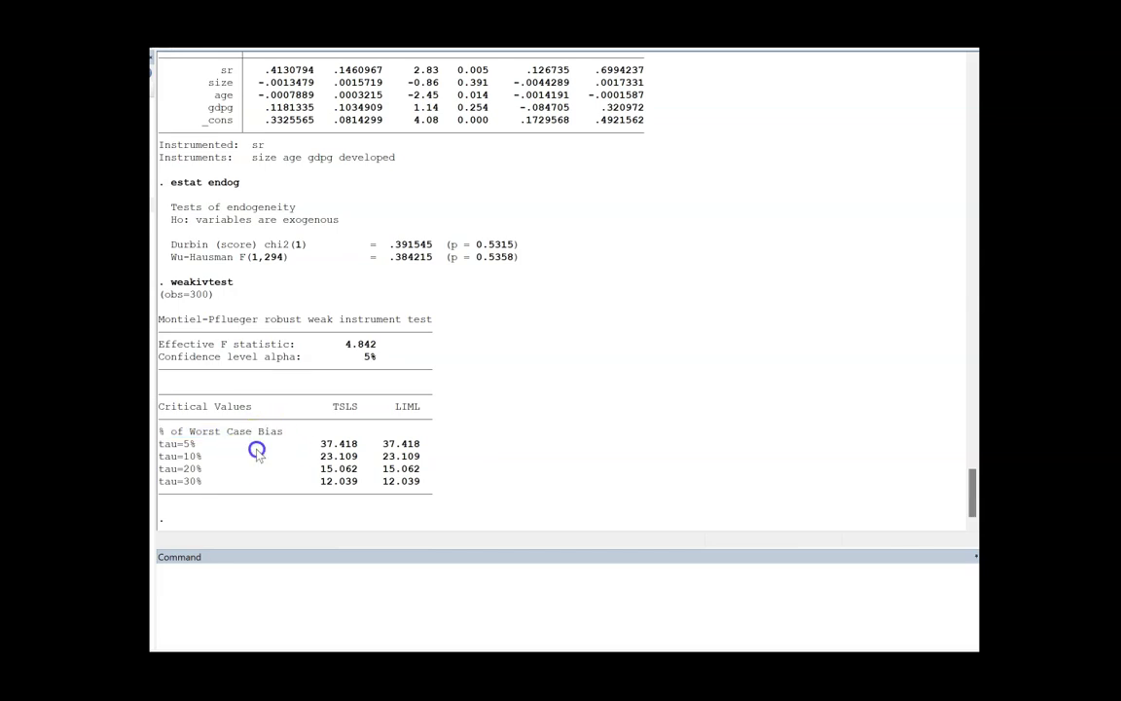
left_click_drag(341, 345, 382, 346)
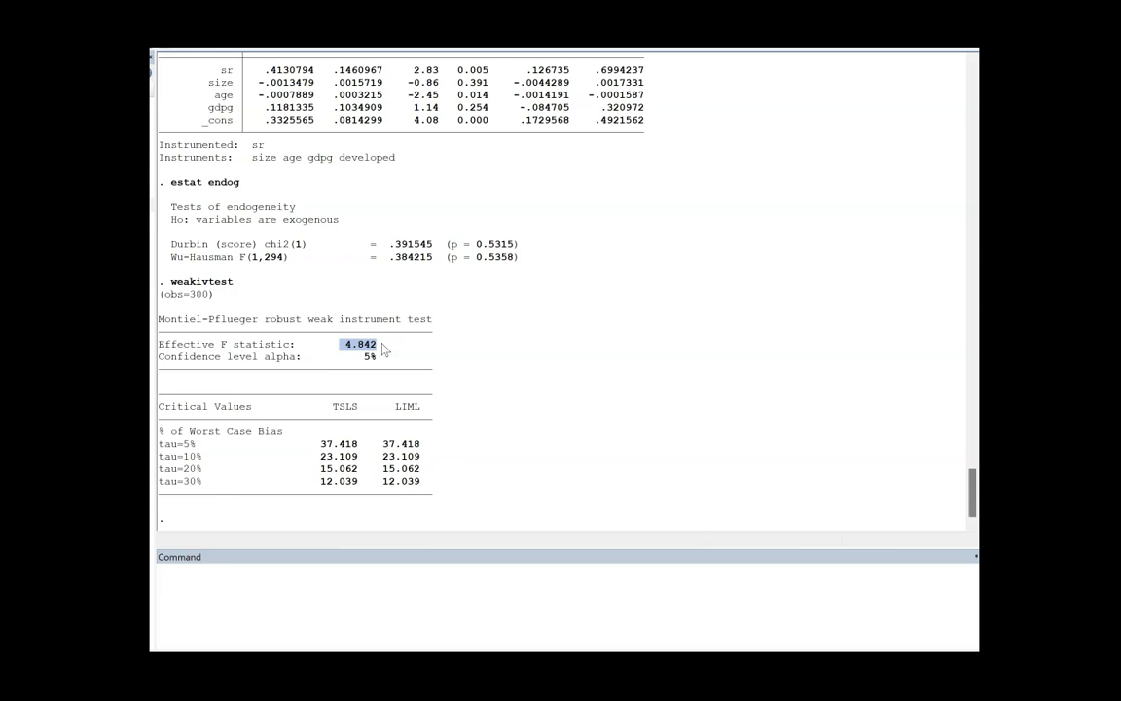
left_click_drag(160, 444, 428, 457)
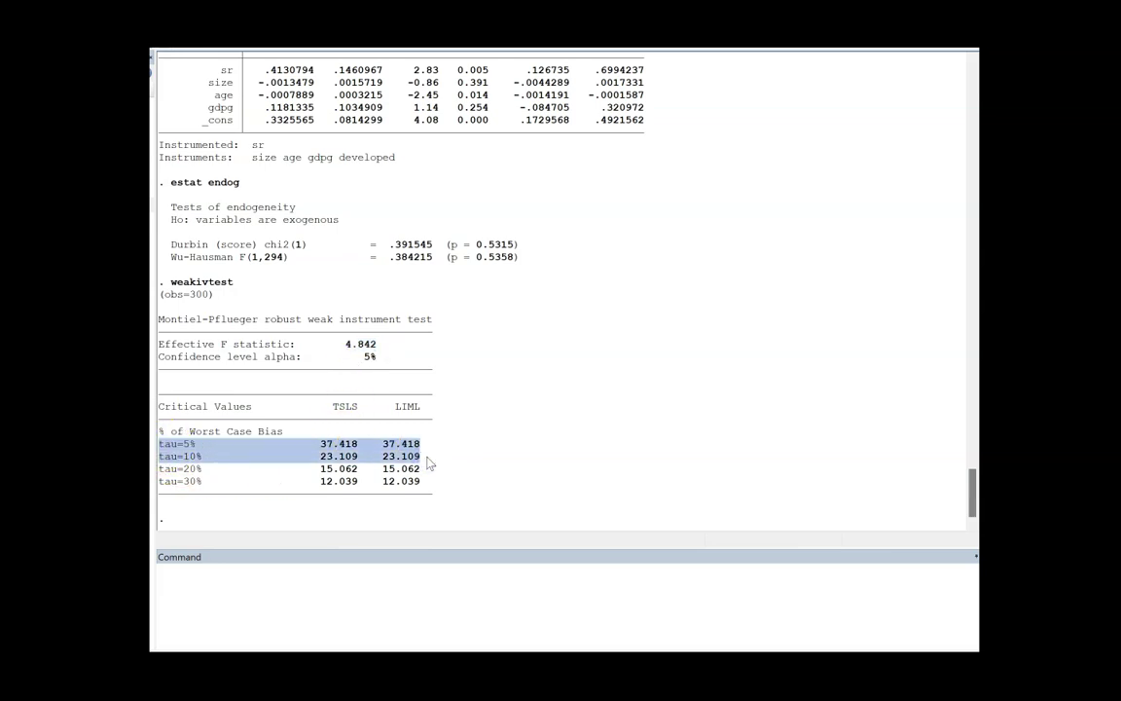
mouse_move(177, 458)
left_mouse_down()
mouse_move(429, 464)
mouse_move(425, 448)
mouse_move(160, 443)
left_mouse_up()
left_click(347, 406)
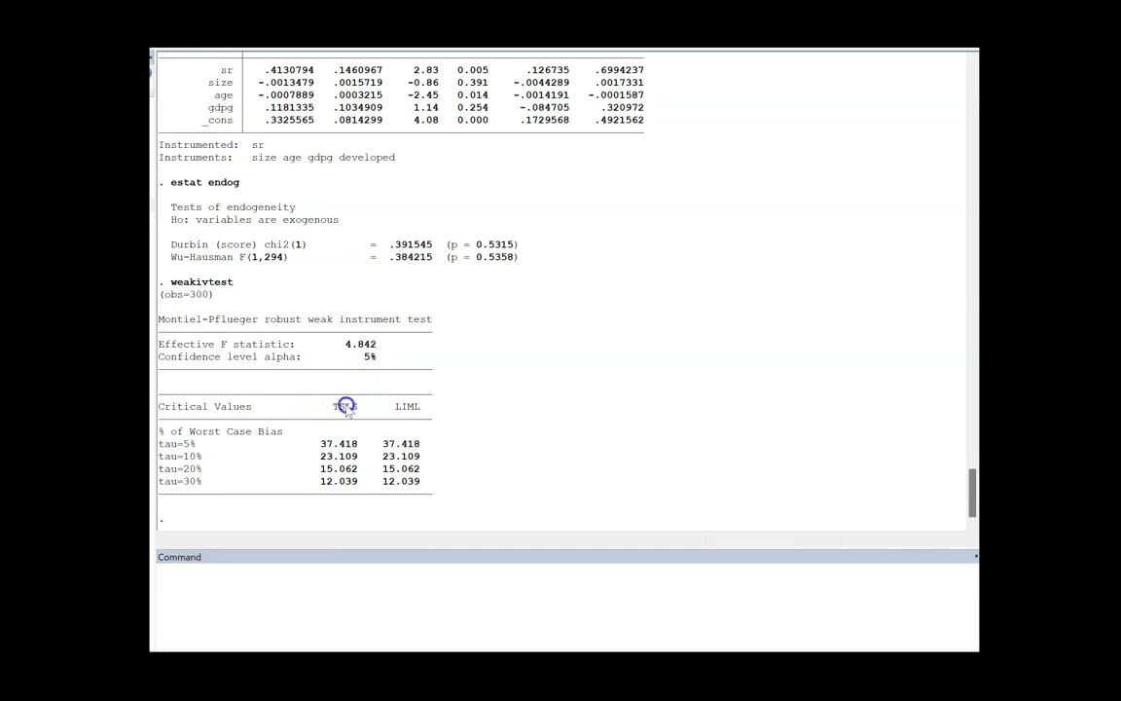
left_click_drag(347, 407, 431, 418)
left_click_drag(160, 442, 390, 456)
left_click_drag(345, 345, 388, 347)
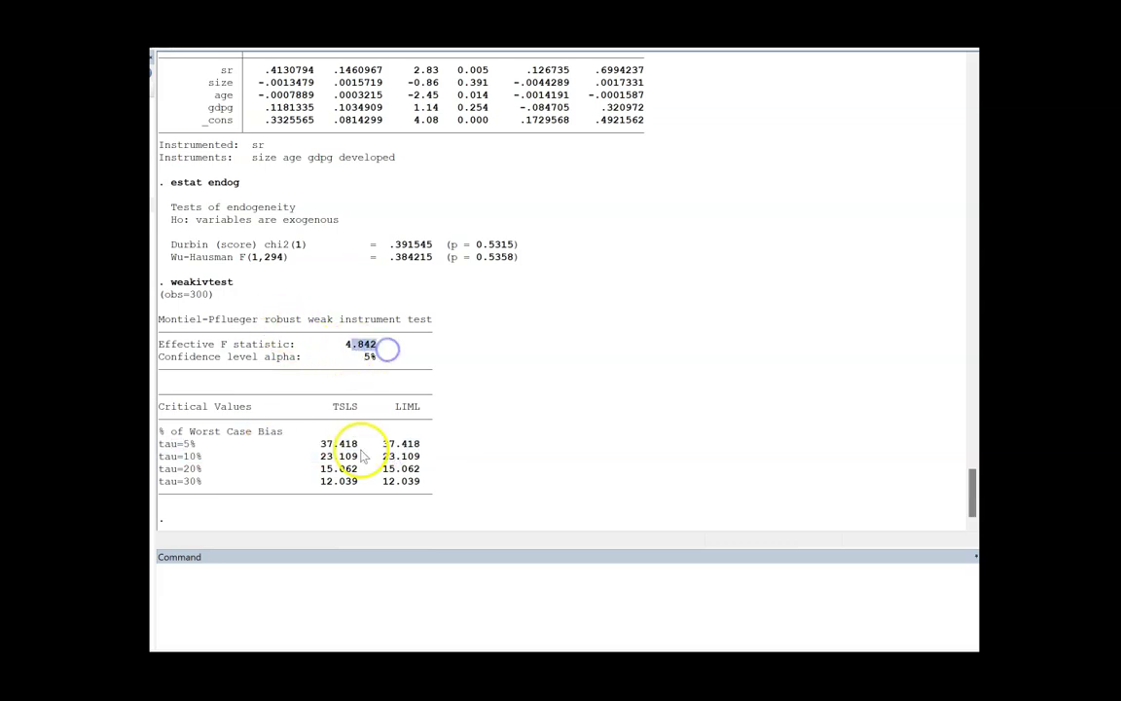
left_click_drag(318, 443, 432, 459)
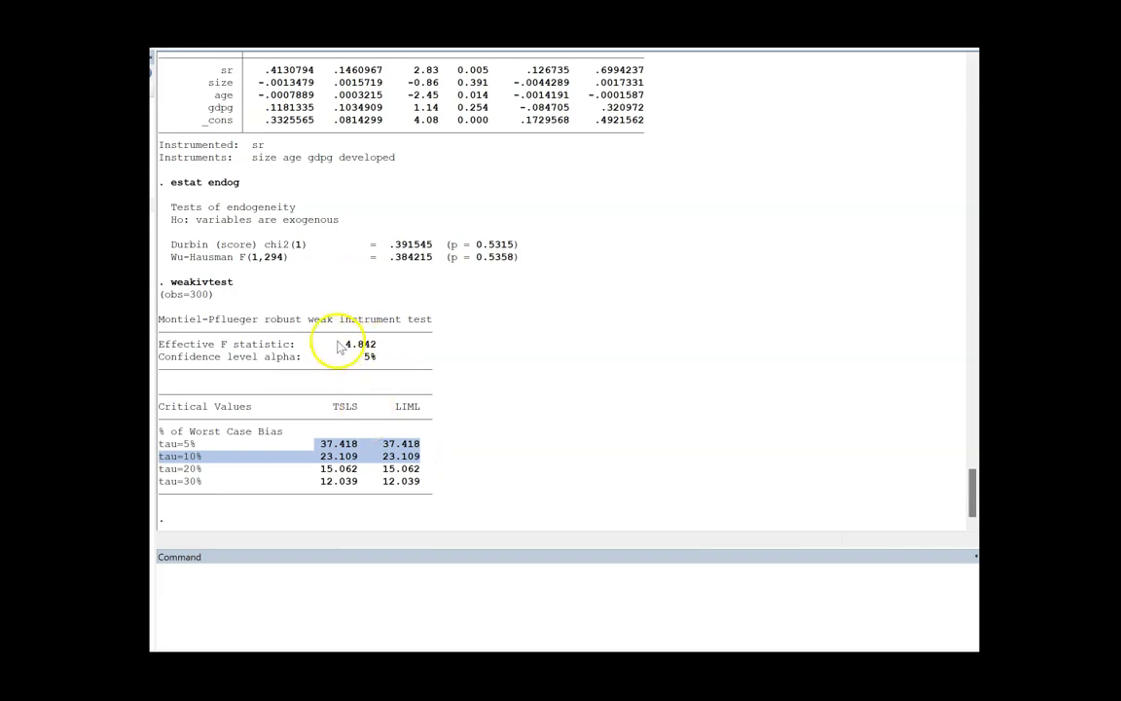
left_click_drag(347, 349, 375, 356)
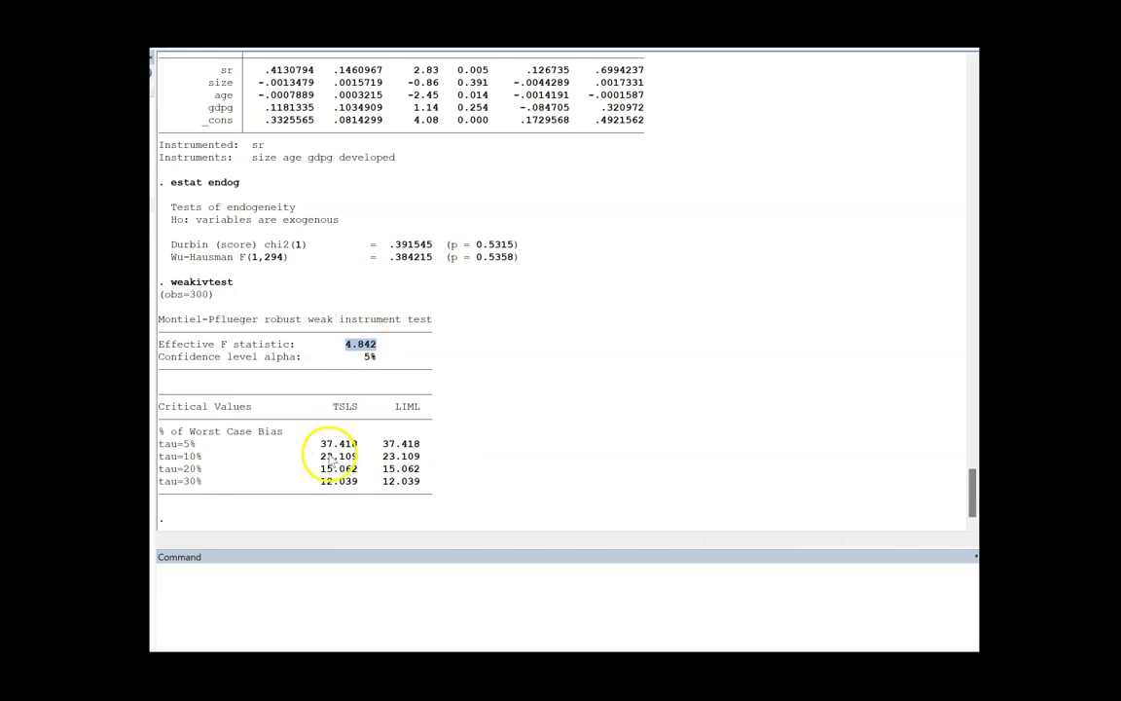
left_click_drag(321, 444, 425, 462)
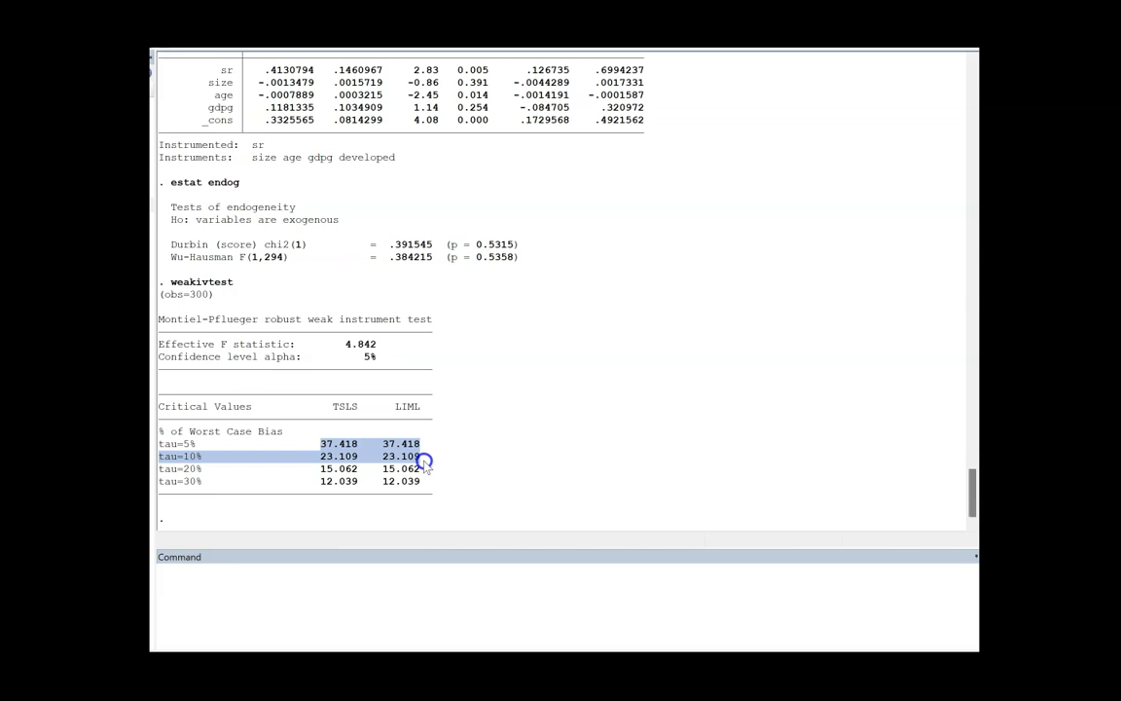